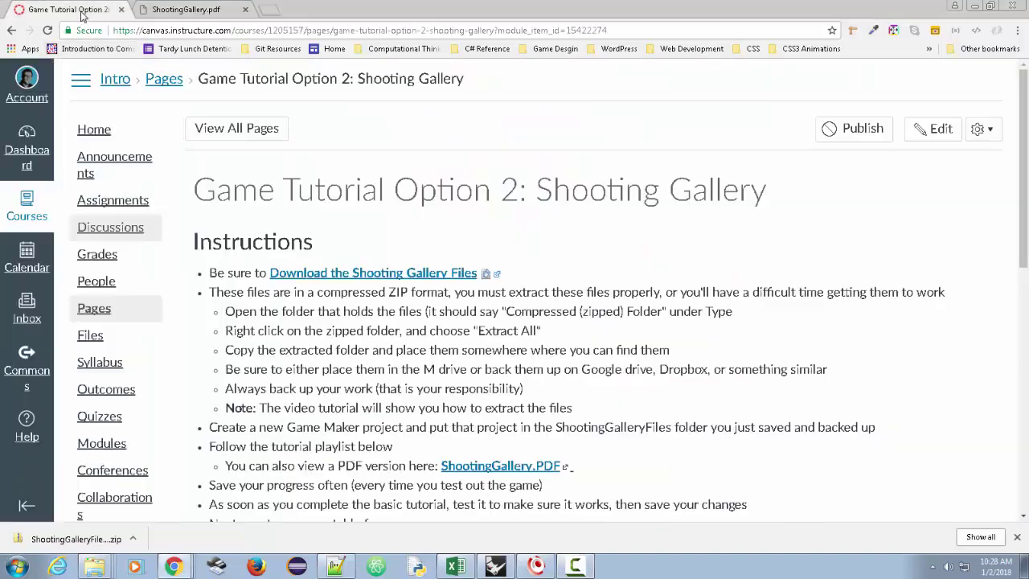
Step: Look over the Shooting Gallery tutorial page, highlighting its title, and glance at the accompanying PDF guide
click(87, 11)
drag(199, 193, 766, 215)
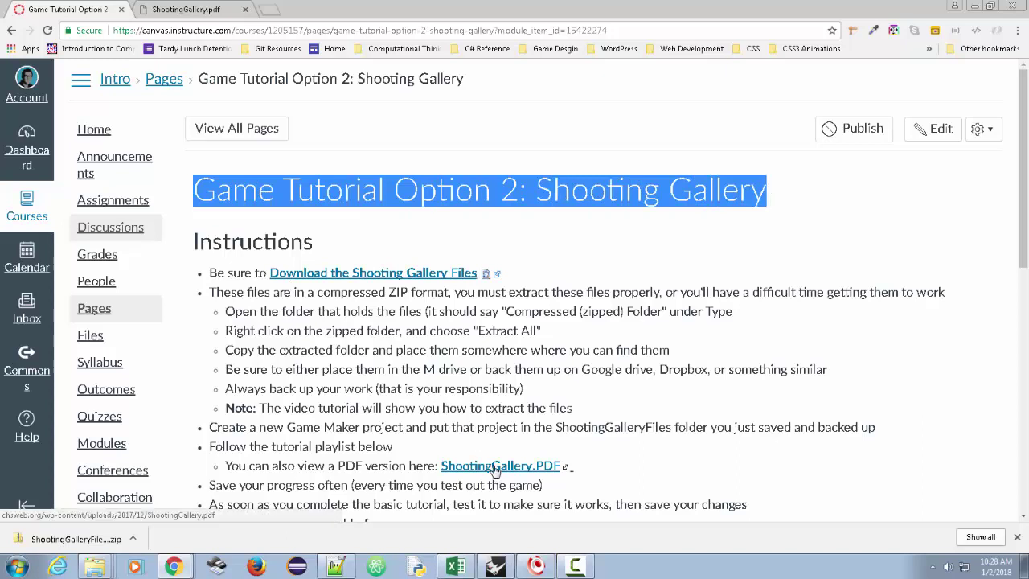
click(185, 10)
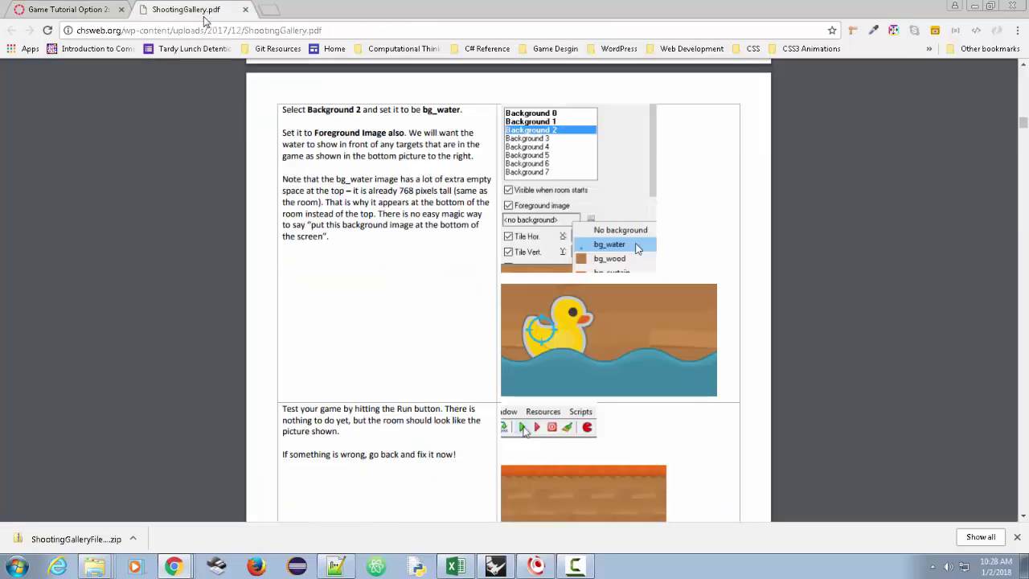
click(71, 9)
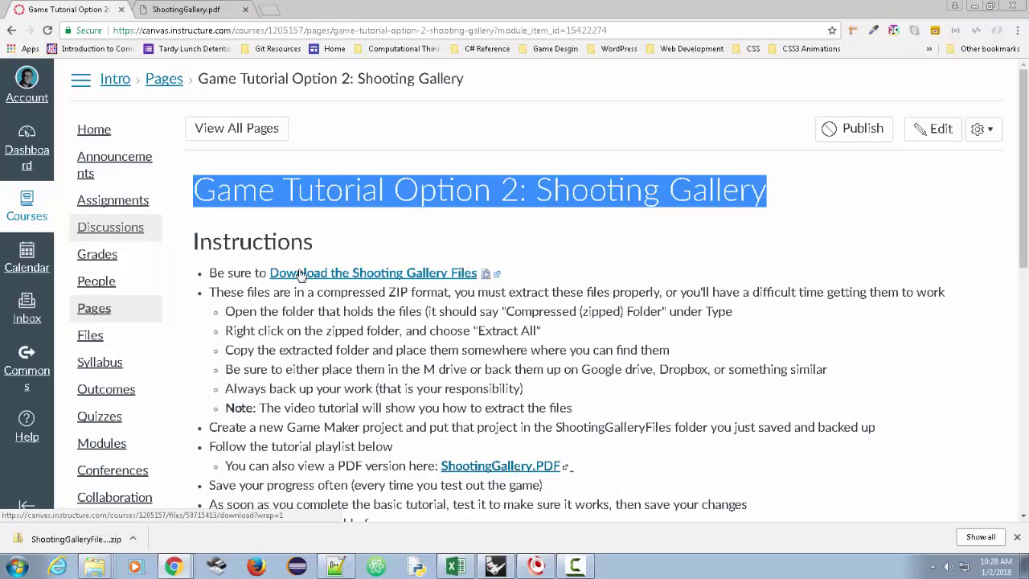
Step: Download the Shooting Gallery files from the tutorial page and show the downloaded ZIP in its folder
click(369, 276)
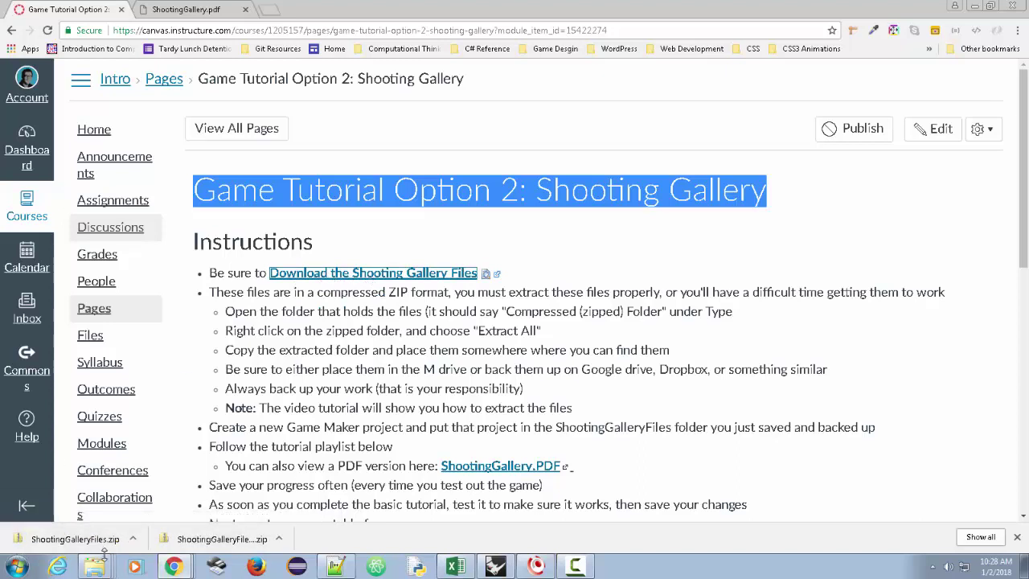
click(132, 538)
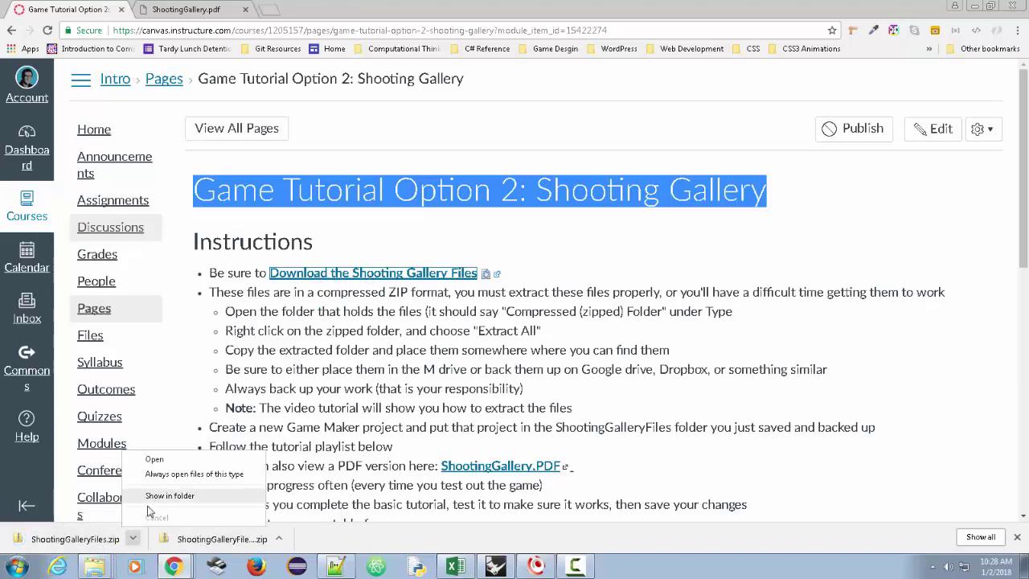
click(395, 384)
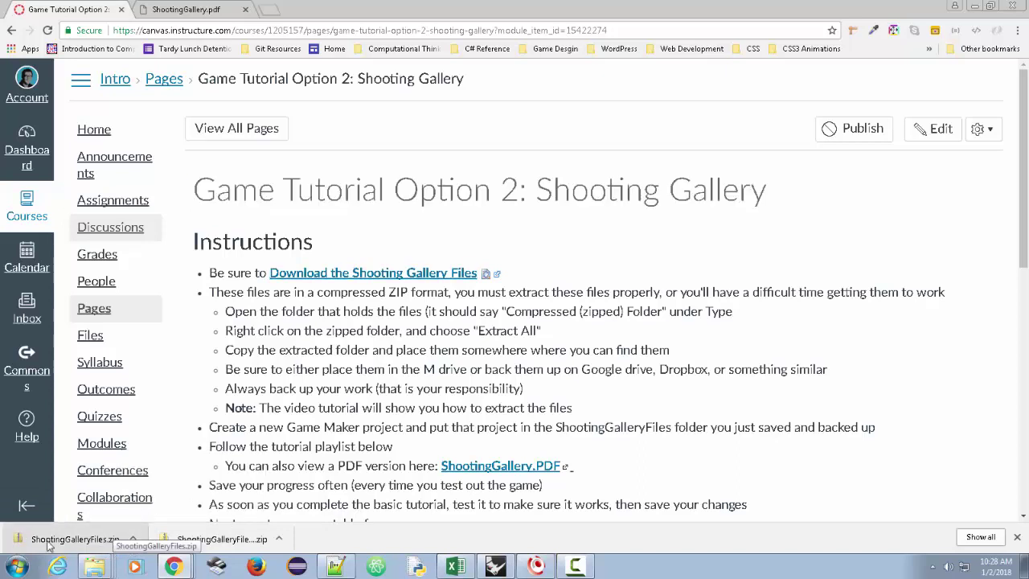
click(132, 538)
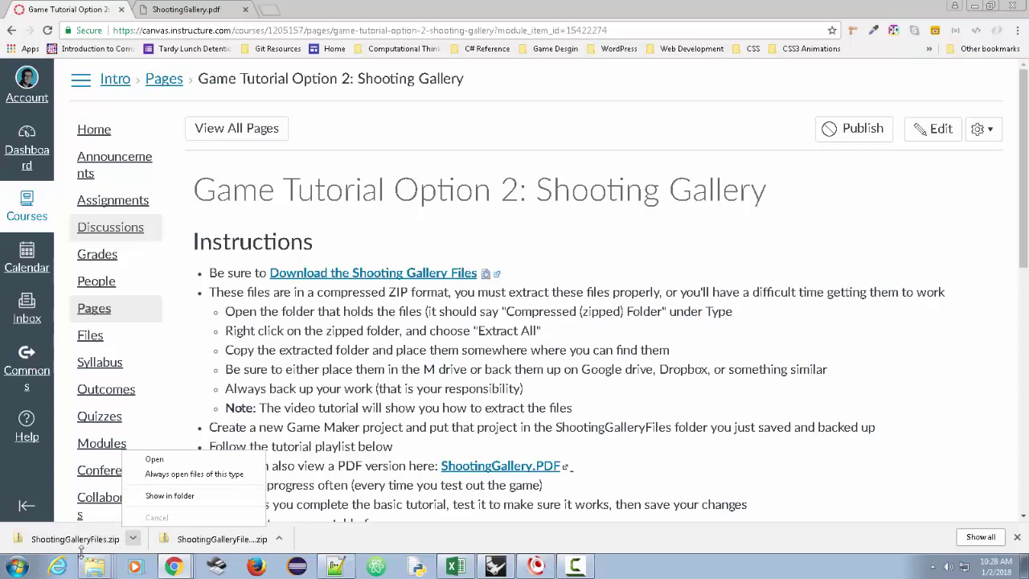
click(165, 496)
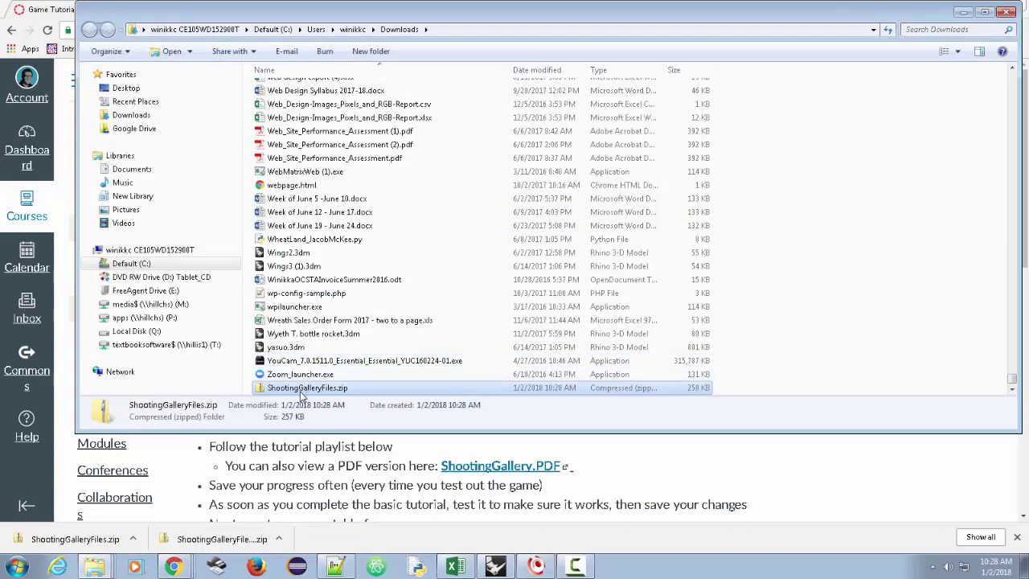
Step: Extract all of ShootingGalleryFiles.zip to the suggested ShootingGalleryFiles folder in Downloads
right_click(300, 394)
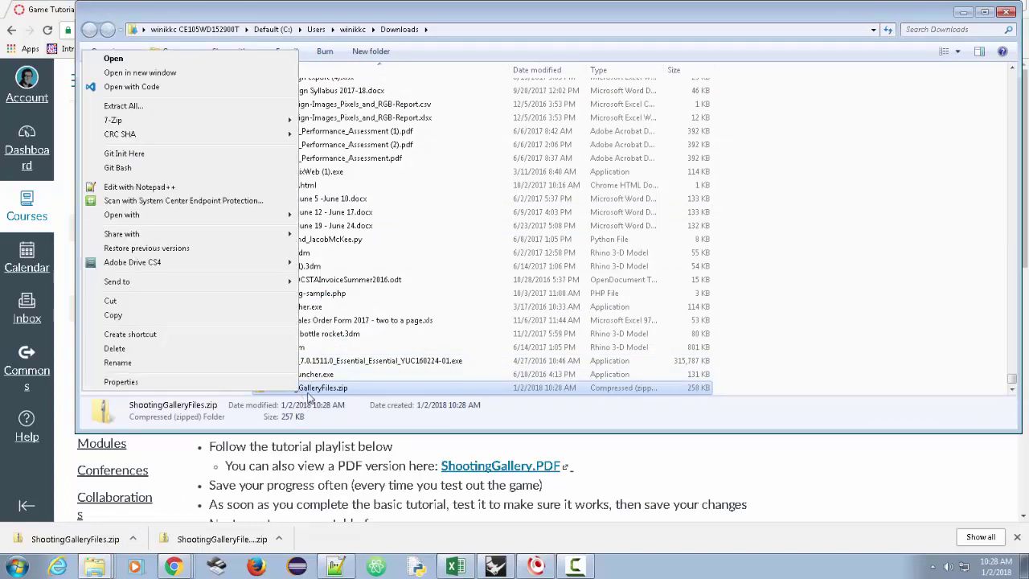
click(301, 393)
click(265, 391)
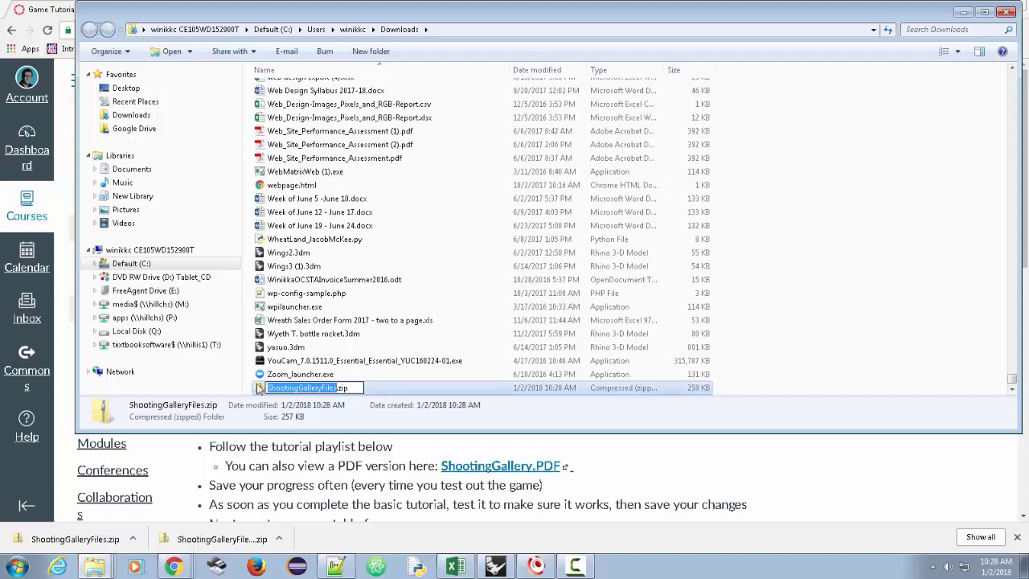
click(258, 389)
right_click(261, 390)
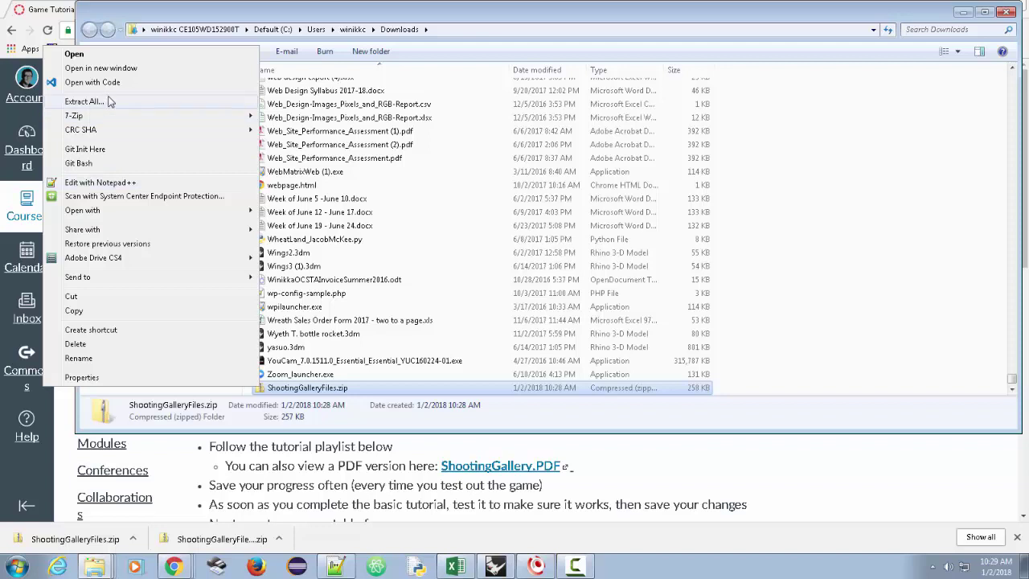
click(83, 101)
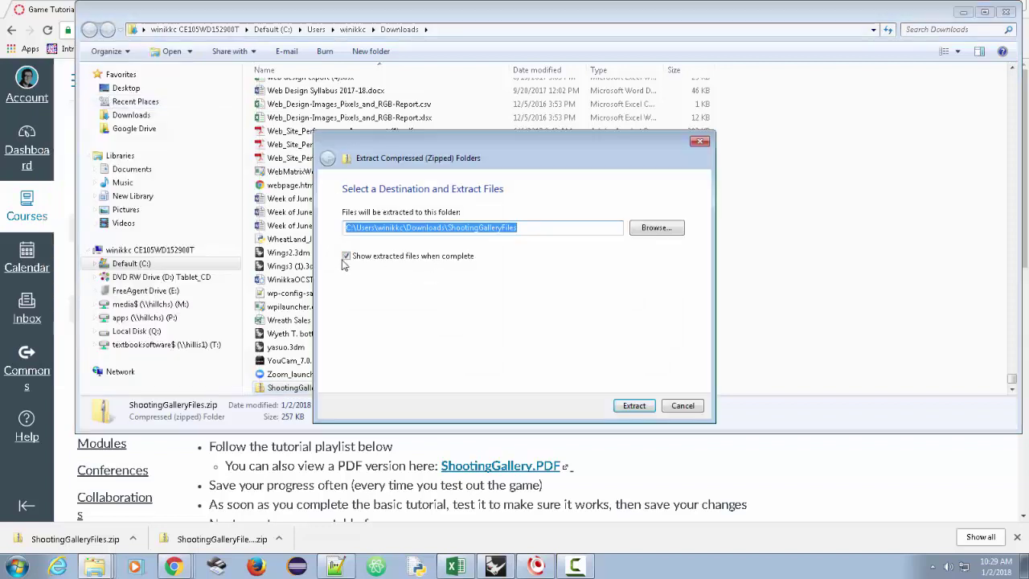
click(631, 409)
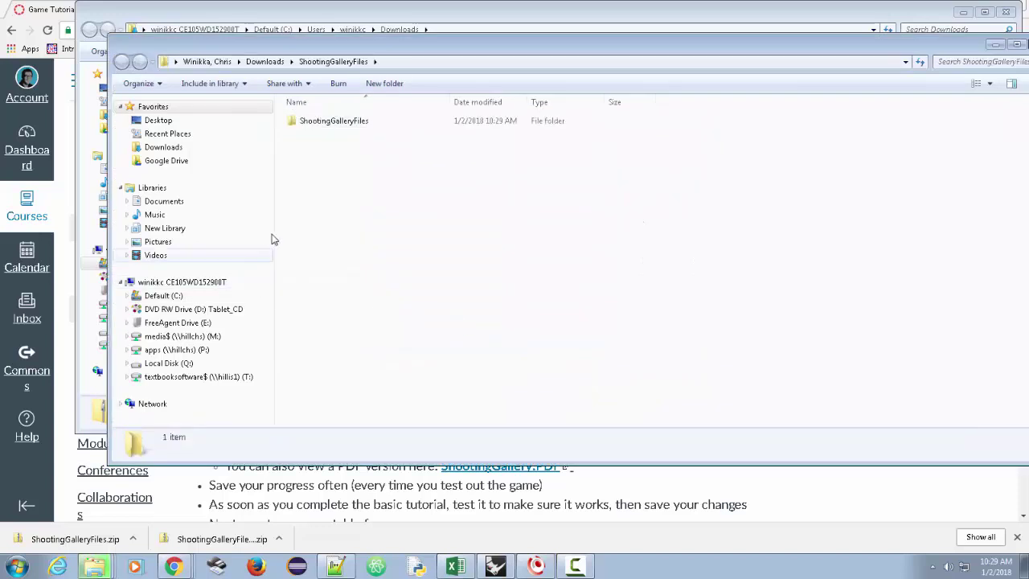
Step: Rename the extracted ShootingGalleryFiles subfolder as "Shooting Gallery Game"
click(333, 122)
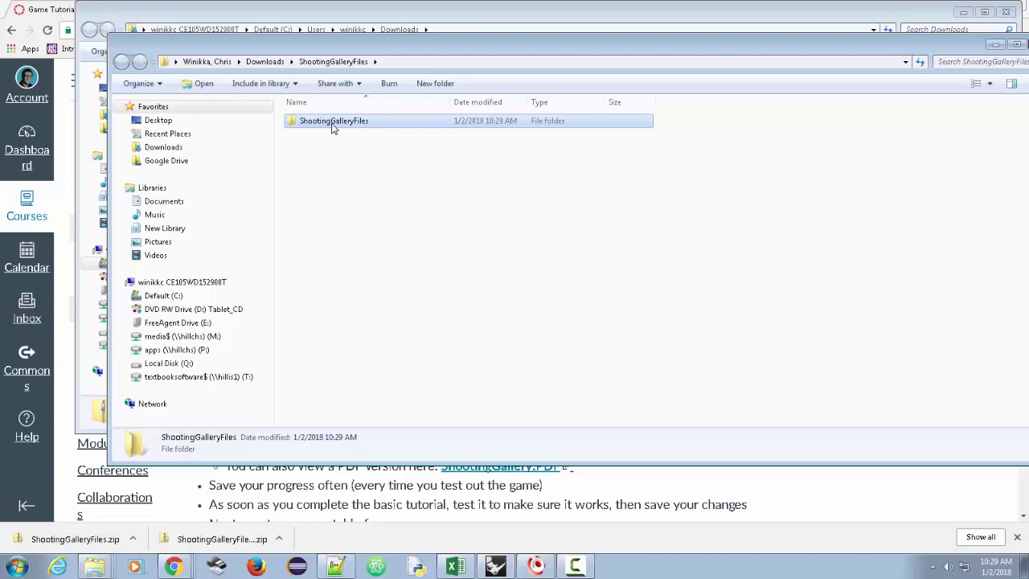
click(332, 125)
click(333, 122)
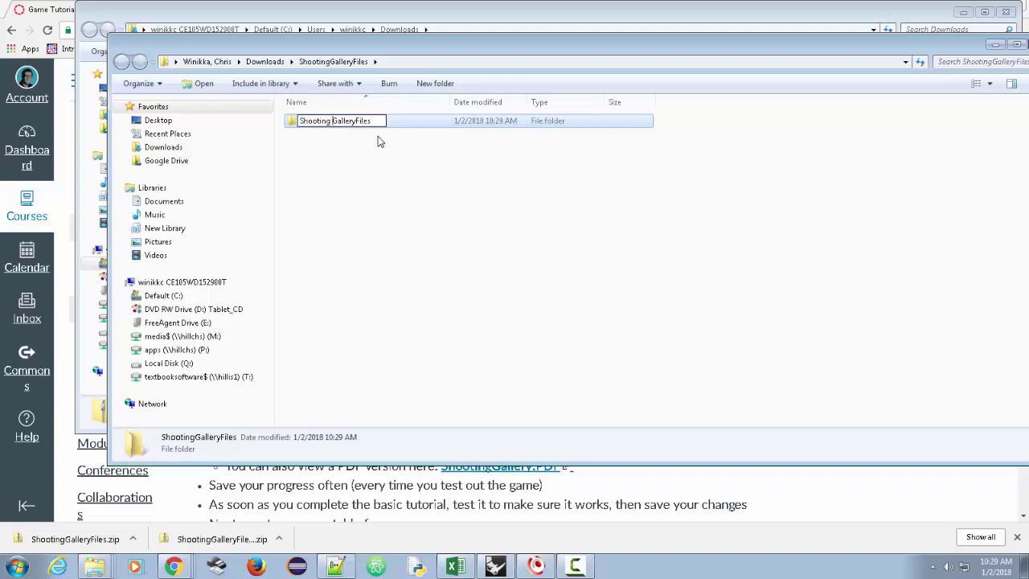
drag(354, 121, 378, 120)
text(Game)
click(447, 282)
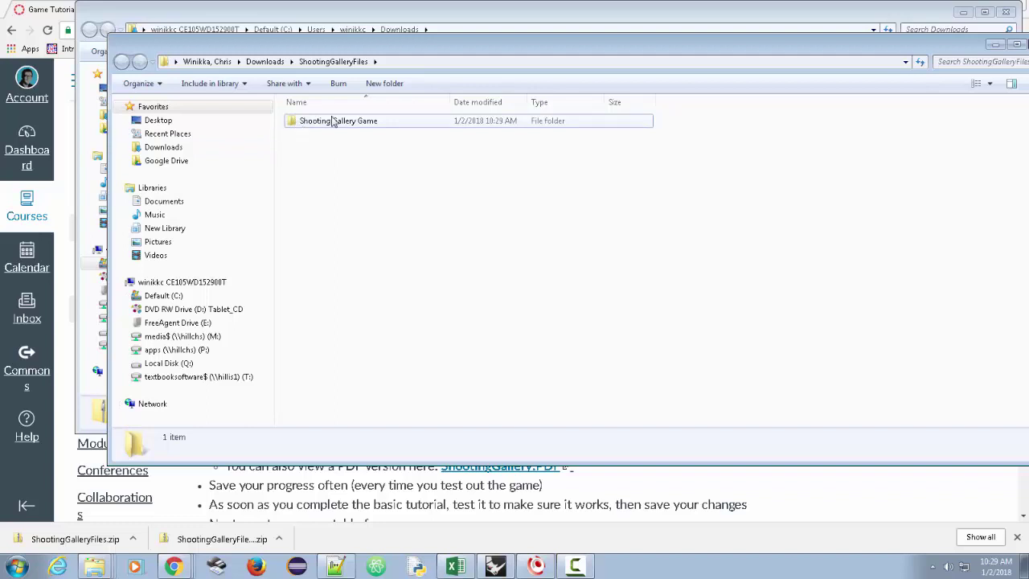
Step: Copy the Shooting Gallery Game folder into the personal student folder under Fall 2017 Period 1 on the M drive and open the copy
click(292, 129)
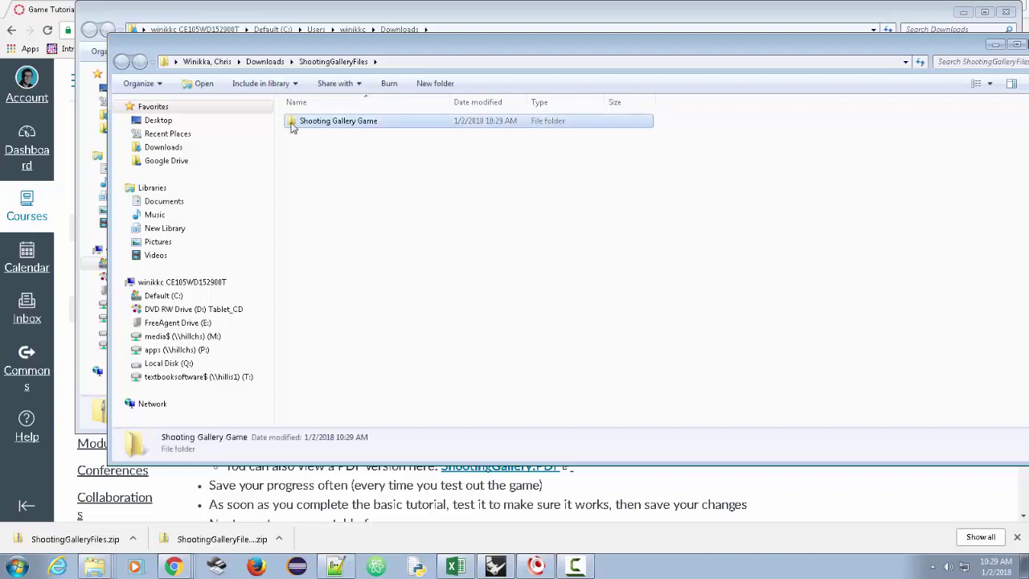
right_click(292, 127)
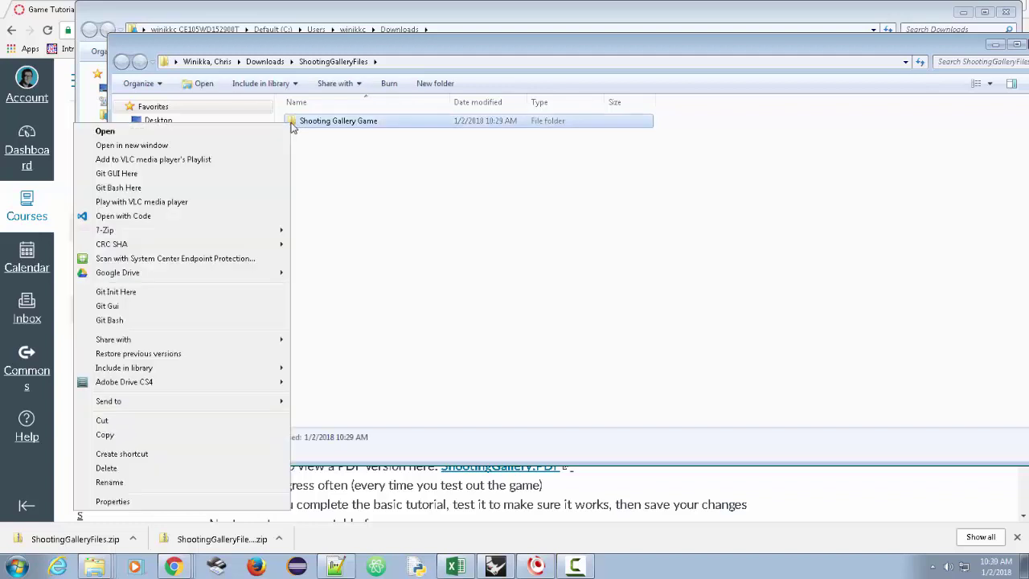
click(126, 438)
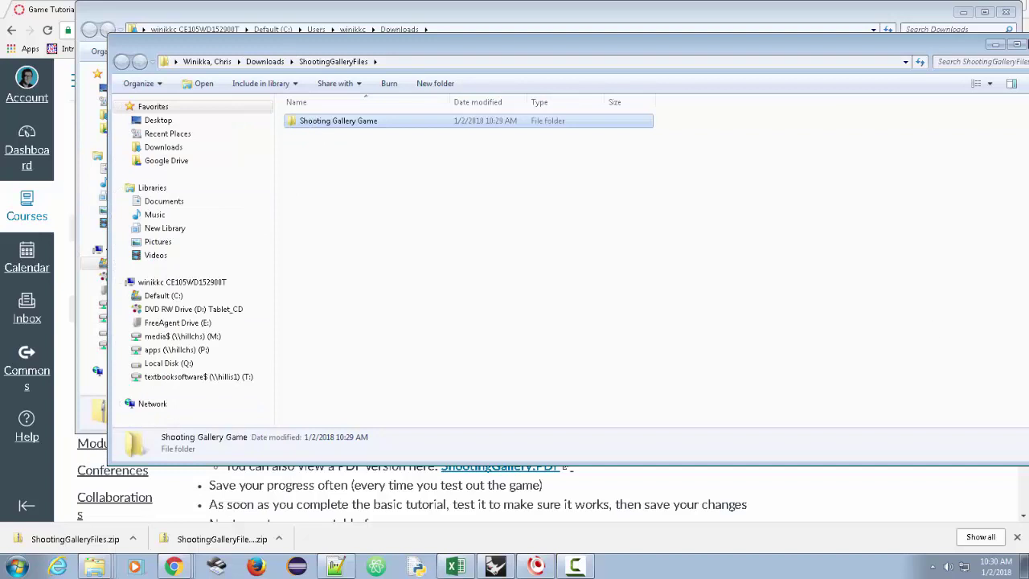
key(alt+Left)
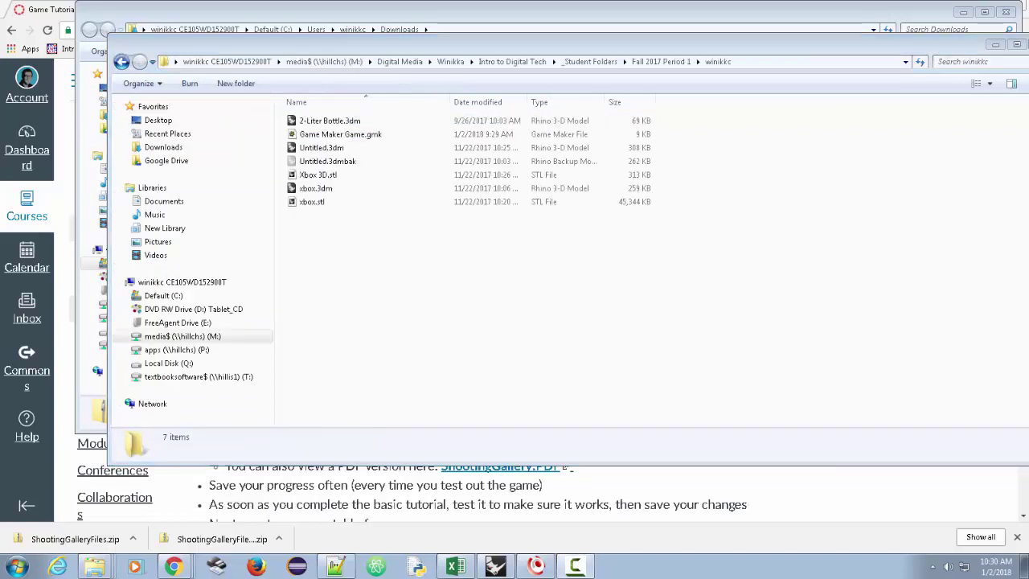
right_click(498, 269)
click(406, 353)
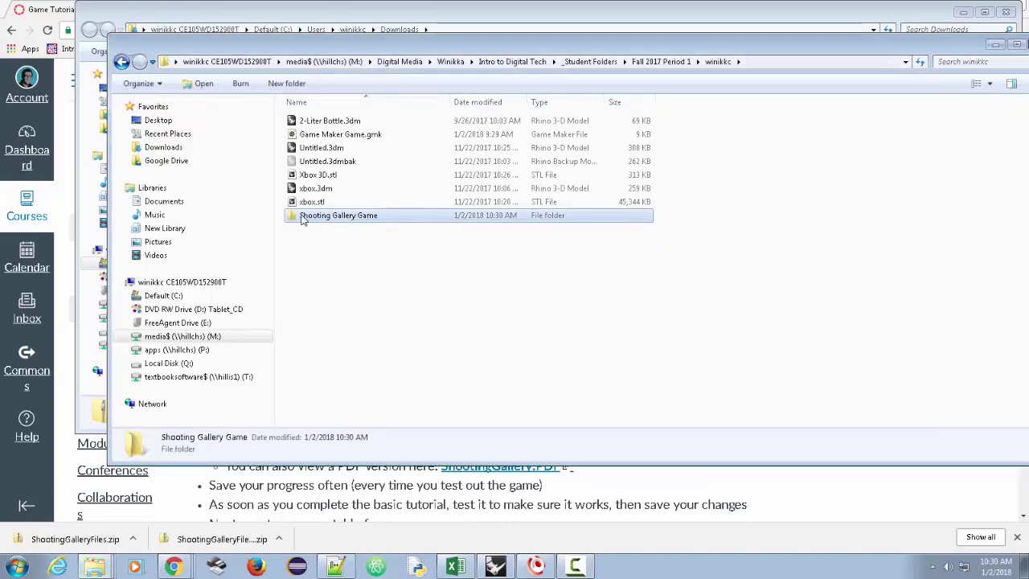
double_click(302, 217)
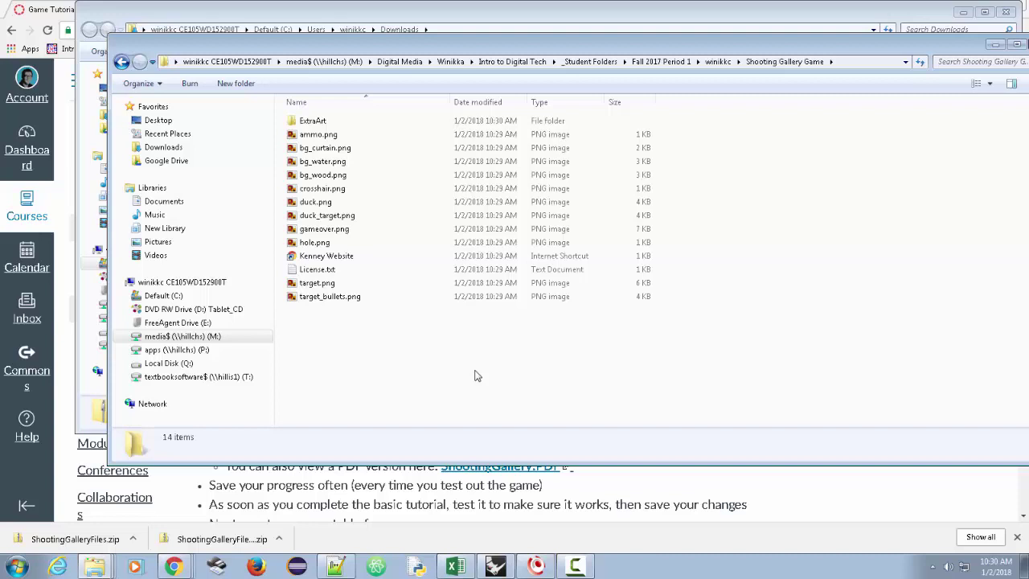
Step: Switch to Chrome and read the setup section of the ShootingGallery PDF from page 1, highlighting the GM8 Skin instruction
click(394, 483)
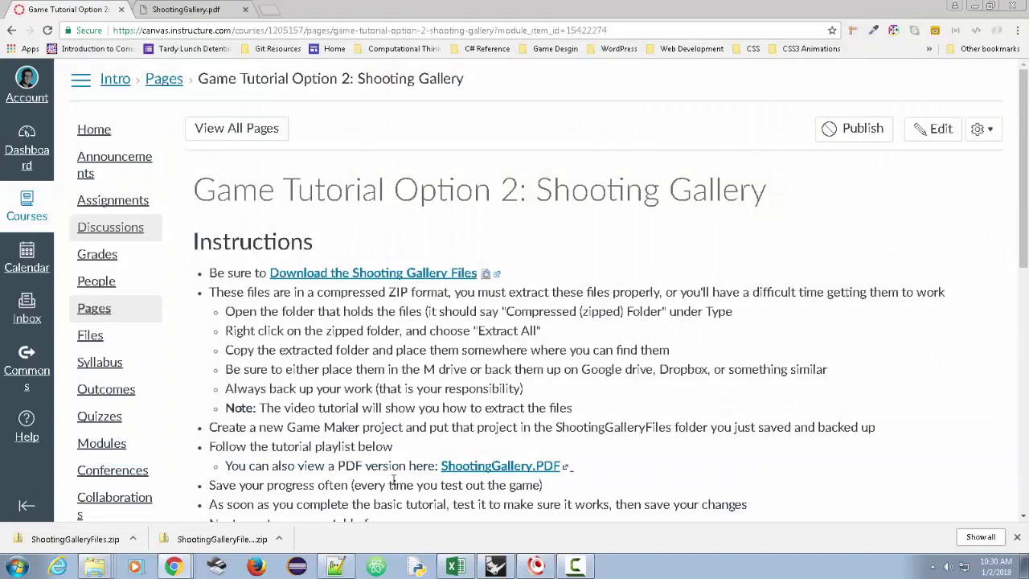
click(201, 9)
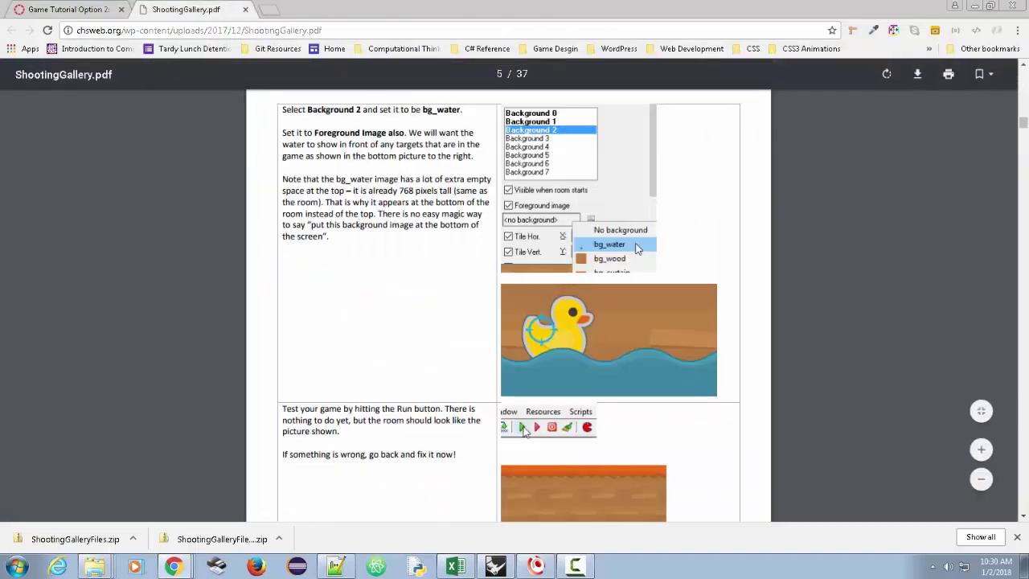
drag(1024, 128, 1023, 53)
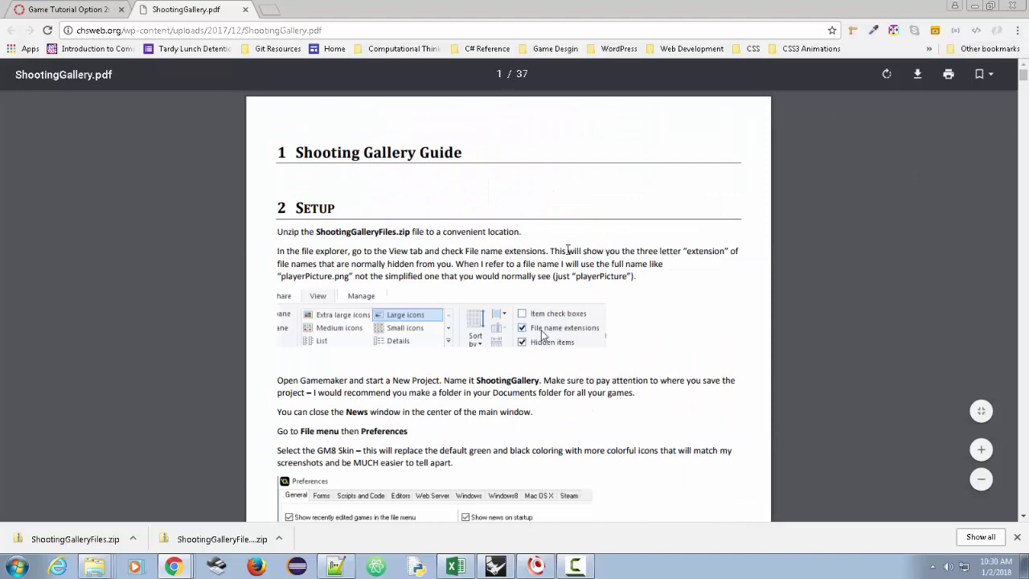
scroll(378, 321, down, 3)
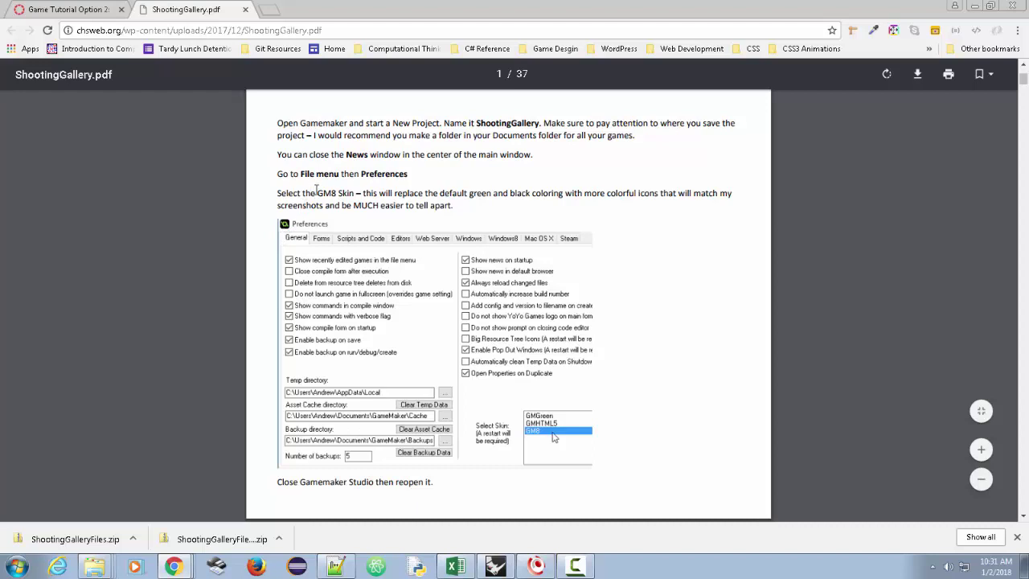
drag(317, 191, 355, 190)
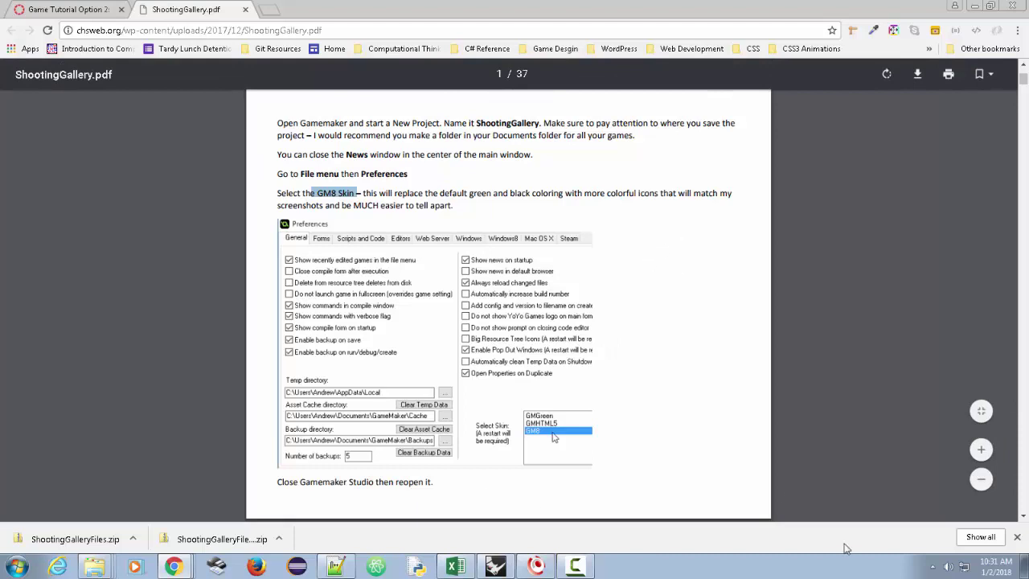
Step: Launch Game Maker from the desktop and continue with the Lite Edition
click(1024, 568)
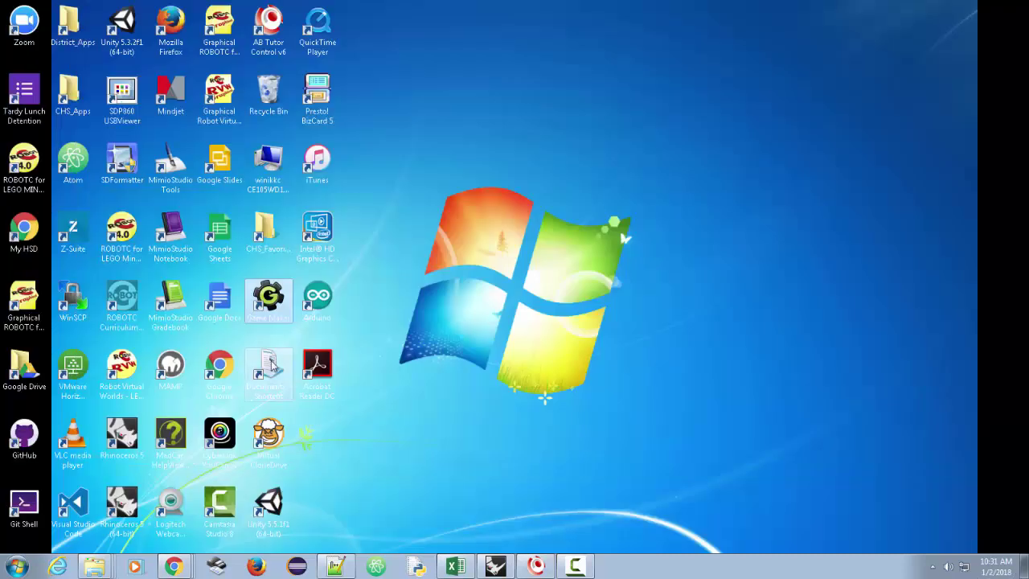
double_click(269, 297)
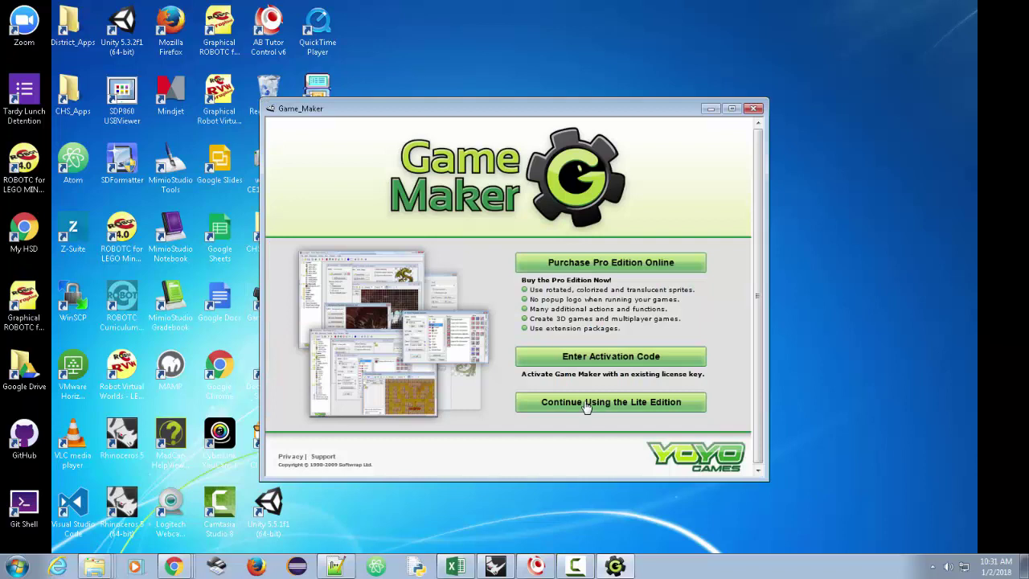
click(587, 404)
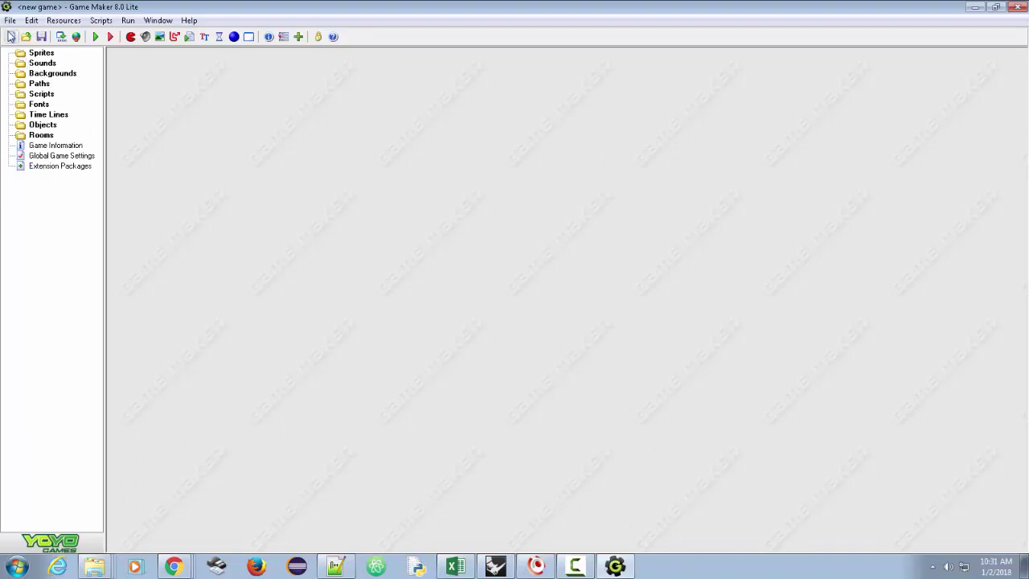
click(14, 39)
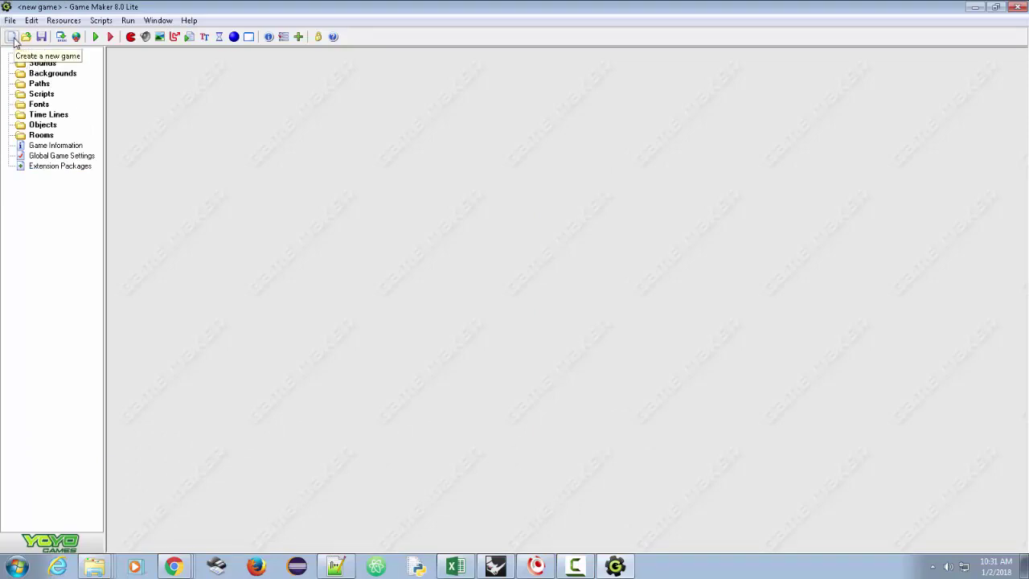
click(10, 20)
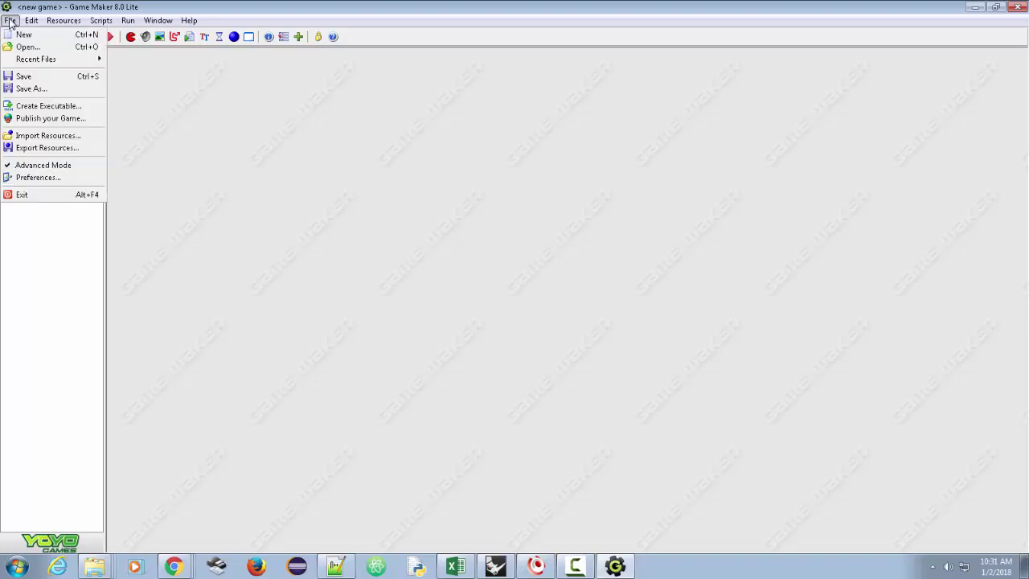
click(20, 90)
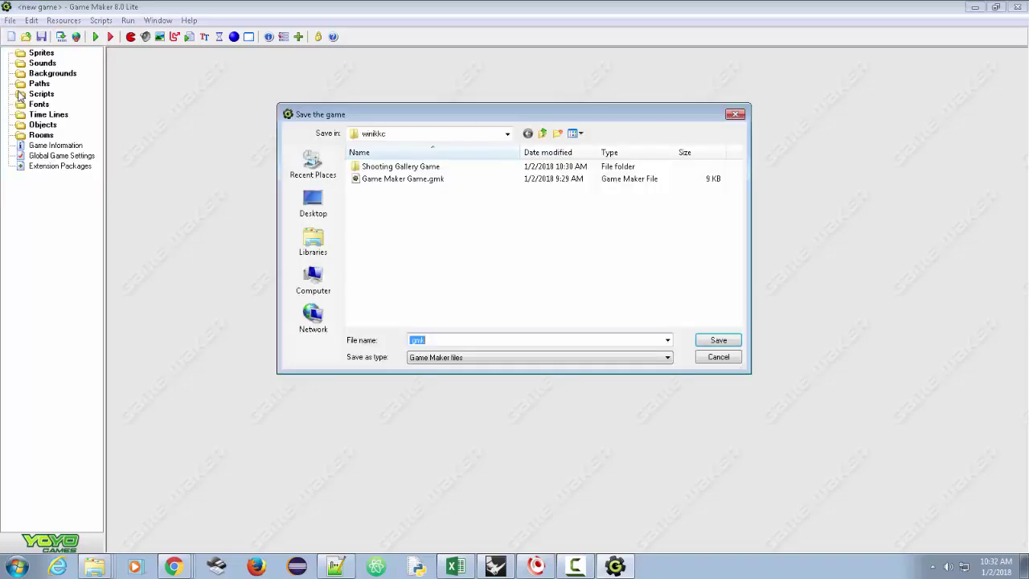
double_click(368, 166)
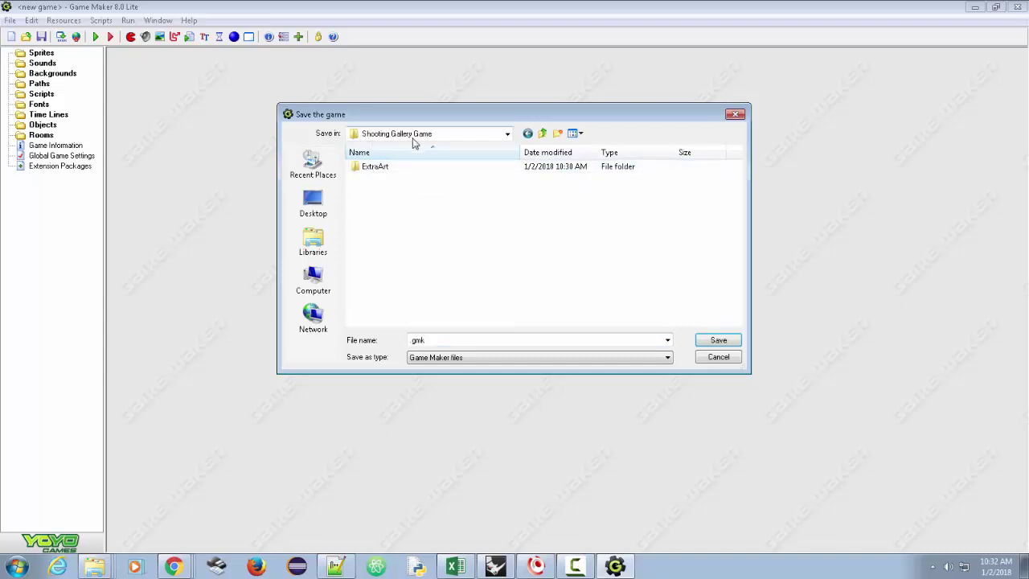
double_click(468, 340)
text(Shooting Gallery)
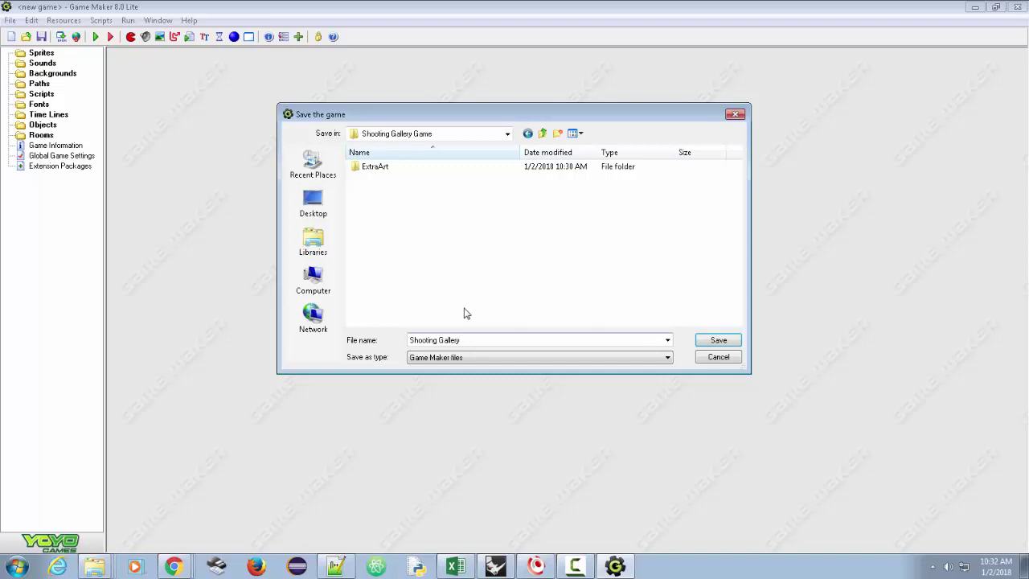
drag(485, 340, 388, 340)
right_click(432, 340)
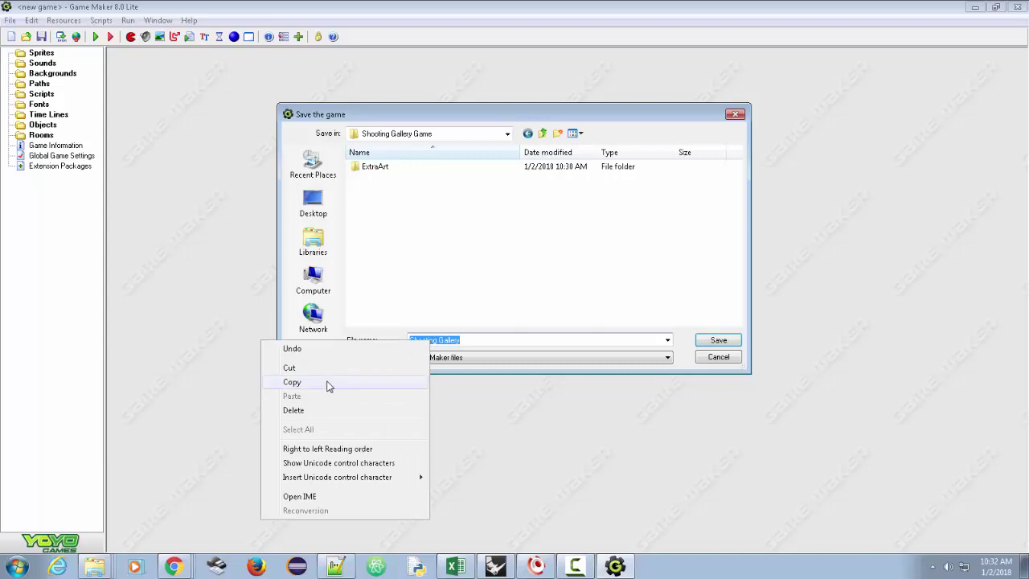
click(329, 383)
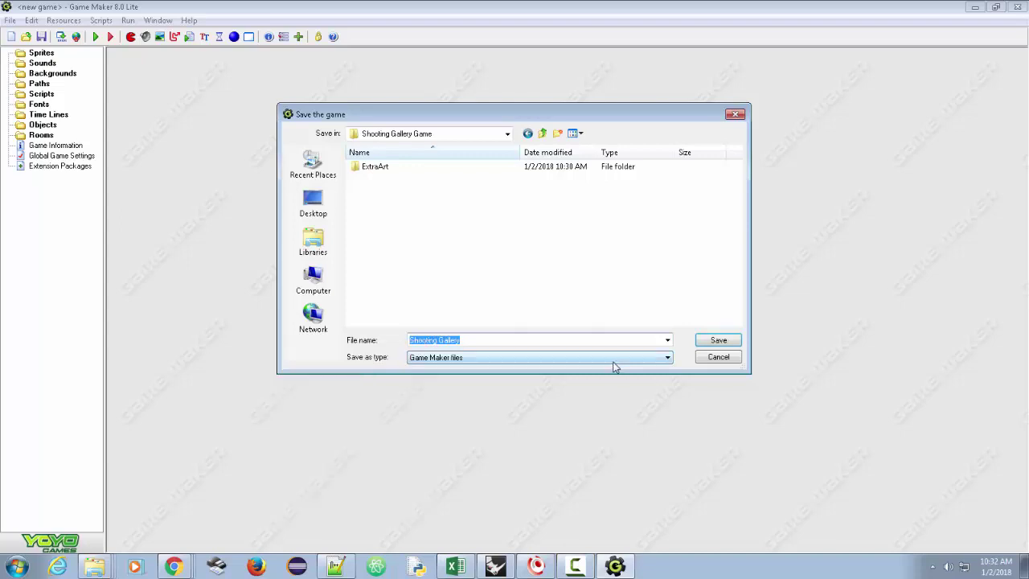
click(711, 359)
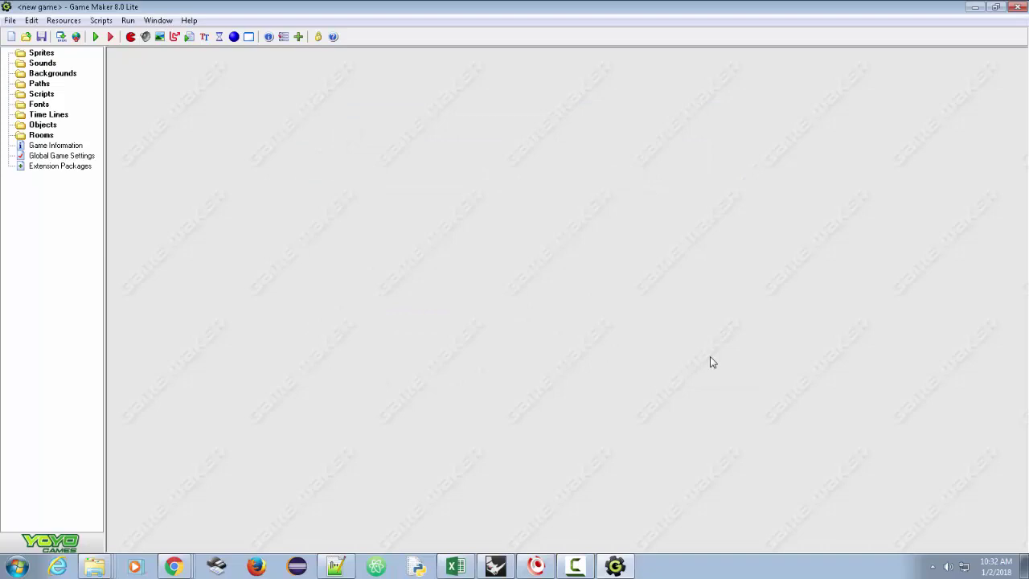
Step: Save the game as "Shooting Gallery" inside the Shooting Gallery Game folder
click(43, 37)
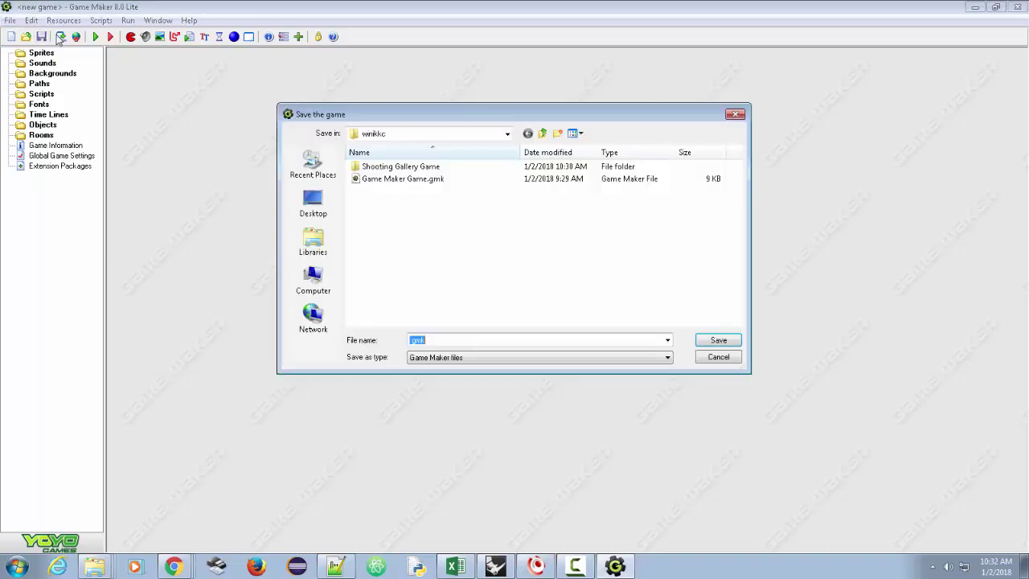
click(427, 341)
double_click(416, 340)
click(417, 341)
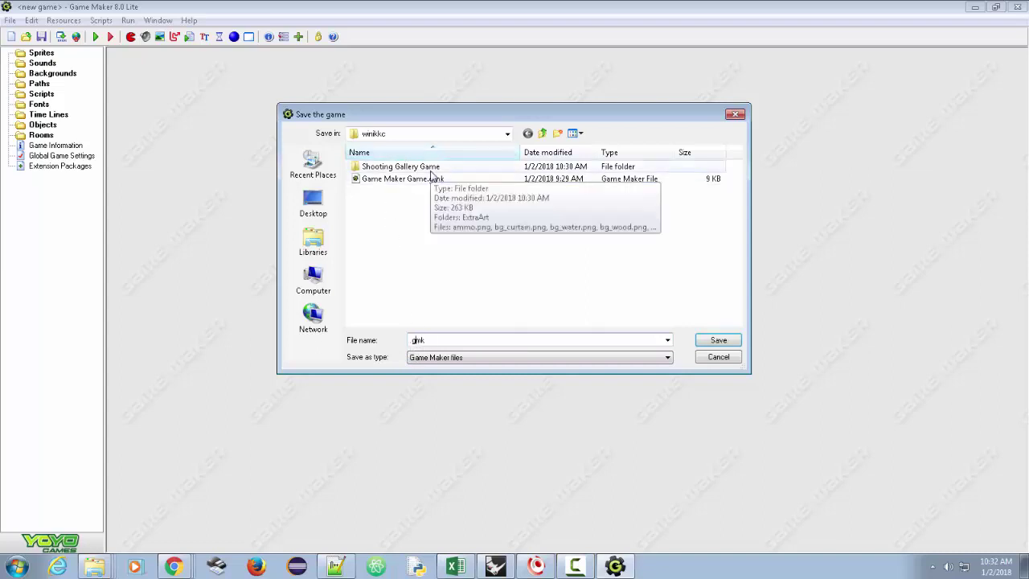
double_click(402, 167)
double_click(439, 340)
text(Shooting Gallery)
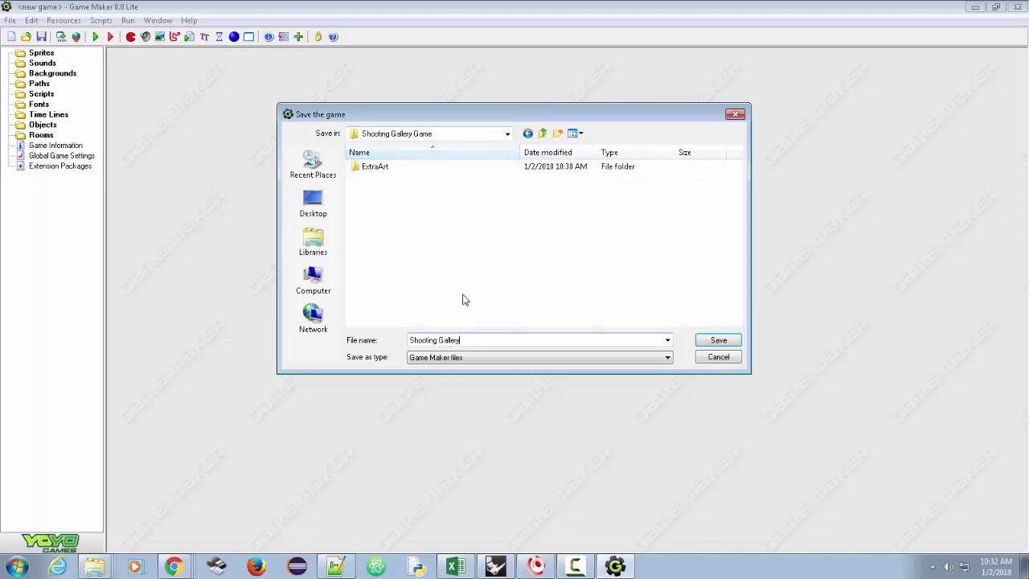
click(718, 342)
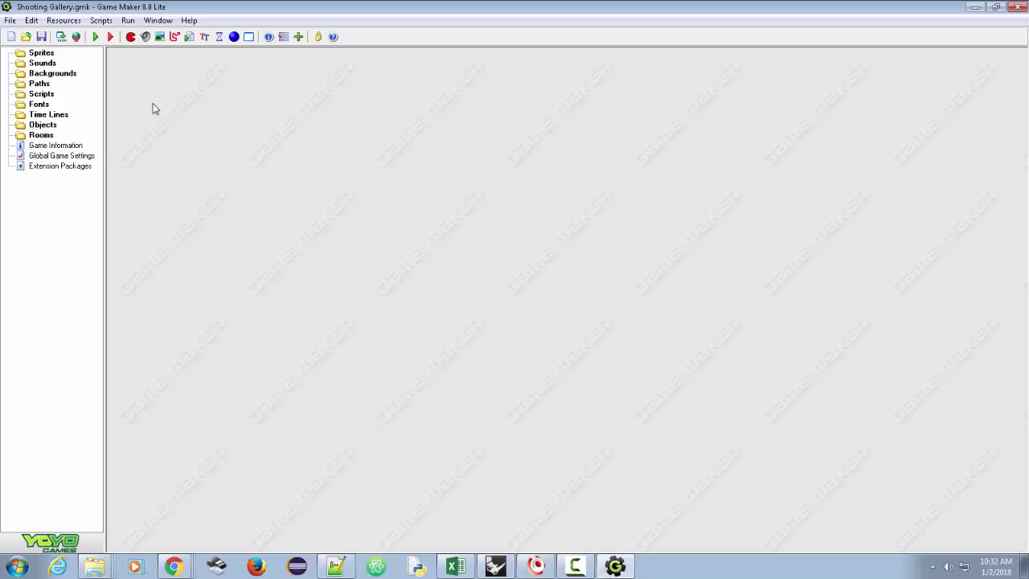
Step: Create a new background resource and load bg_curtain.png into it, copying the bg_curtain part of the file name
click(54, 77)
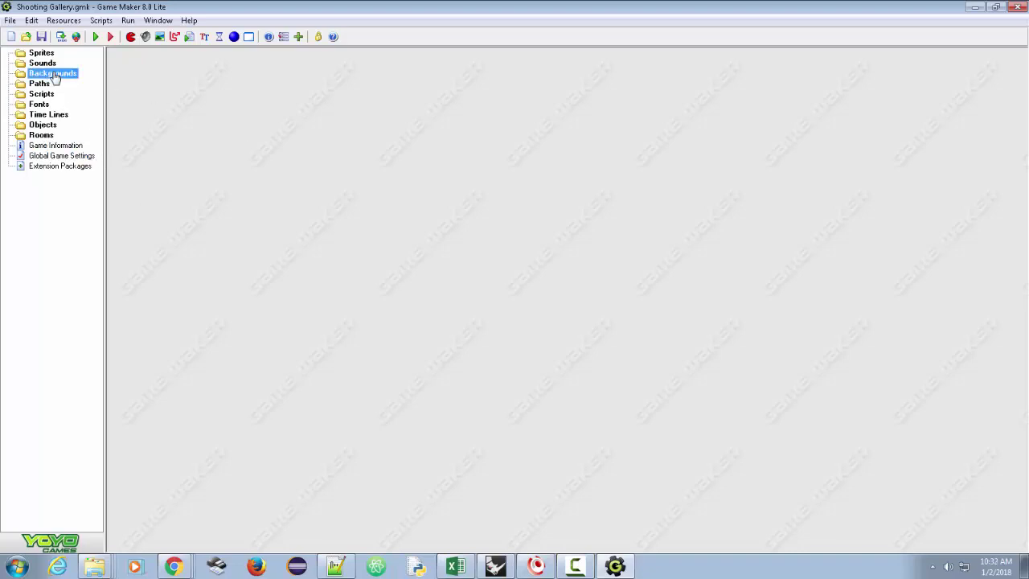
right_click(55, 76)
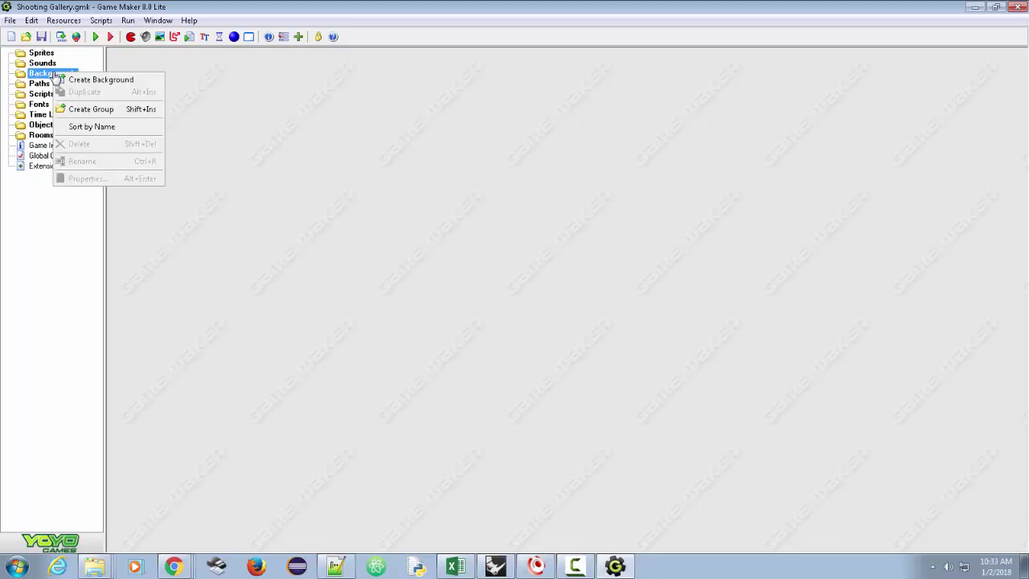
click(117, 81)
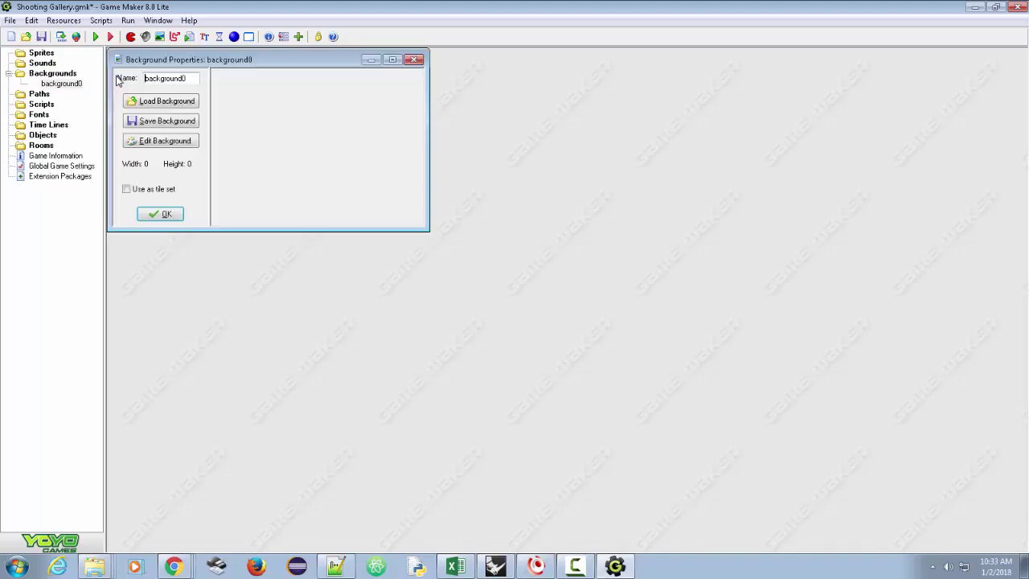
click(168, 101)
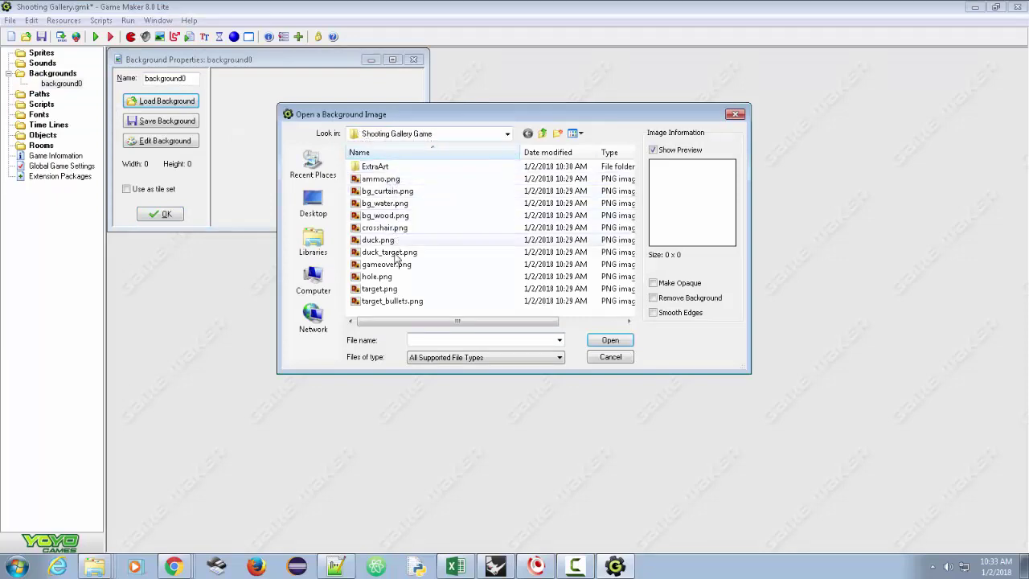
click(375, 193)
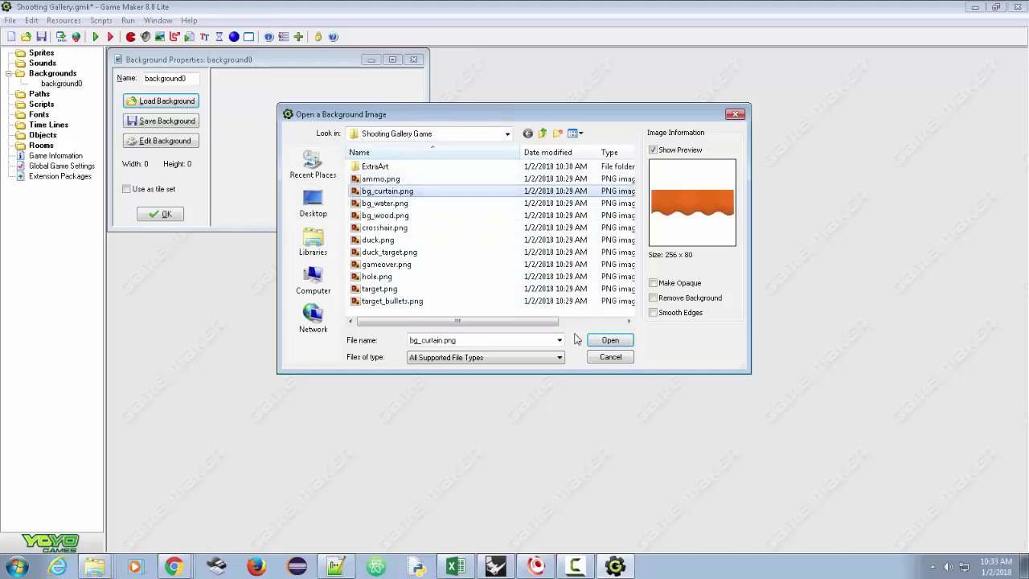
click(429, 340)
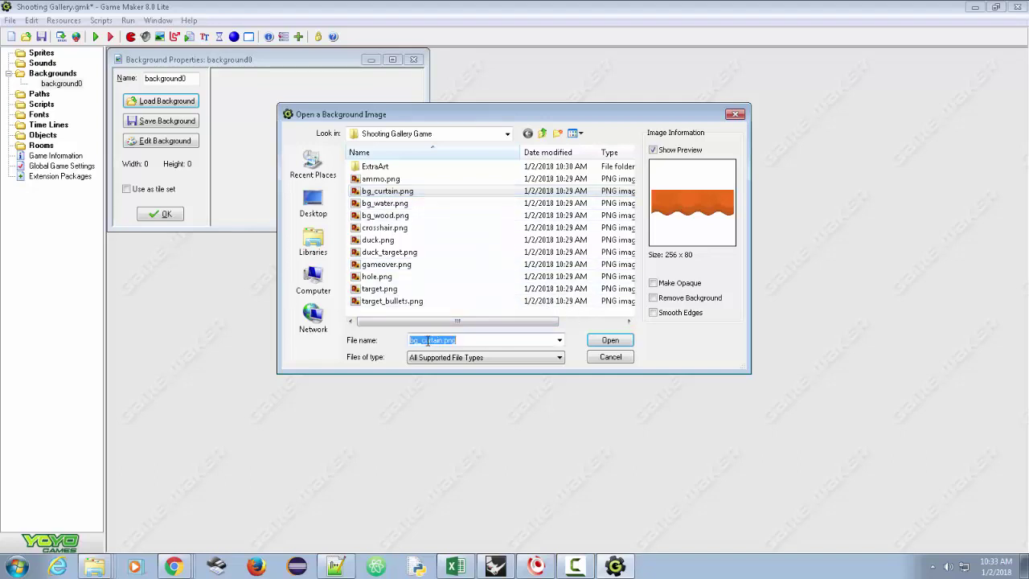
click(443, 340)
drag(443, 340, 409, 340)
right_click(423, 342)
click(320, 383)
click(612, 340)
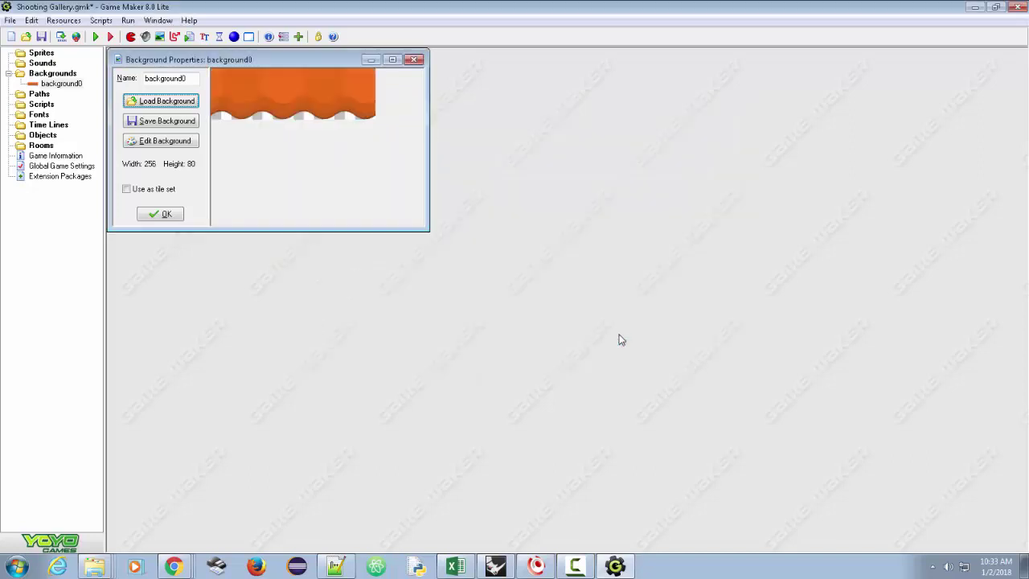
Step: Rename the curtain background as bg_curtain using the copied name and accept its properties
double_click(163, 79)
right_click(140, 90)
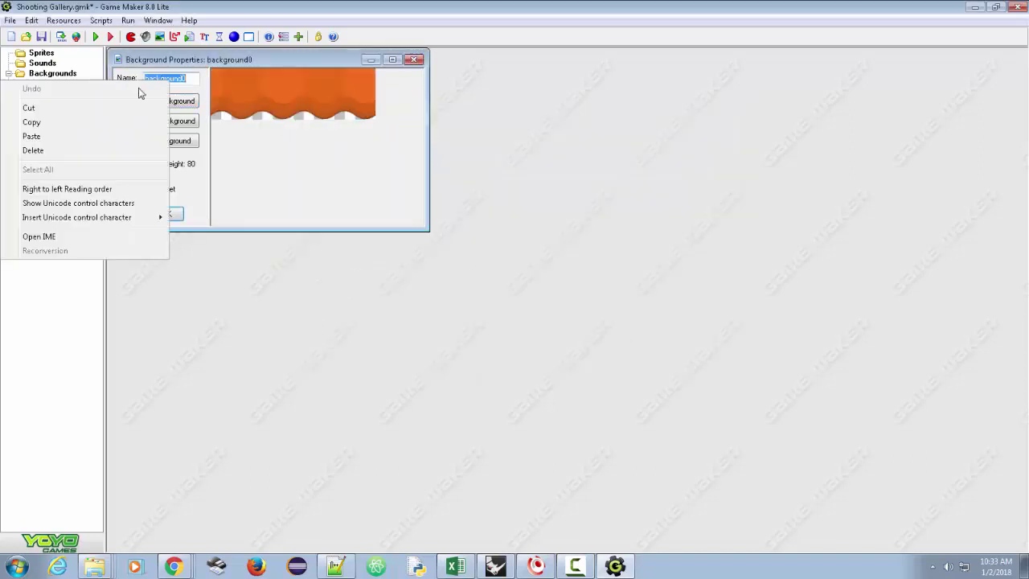
click(47, 137)
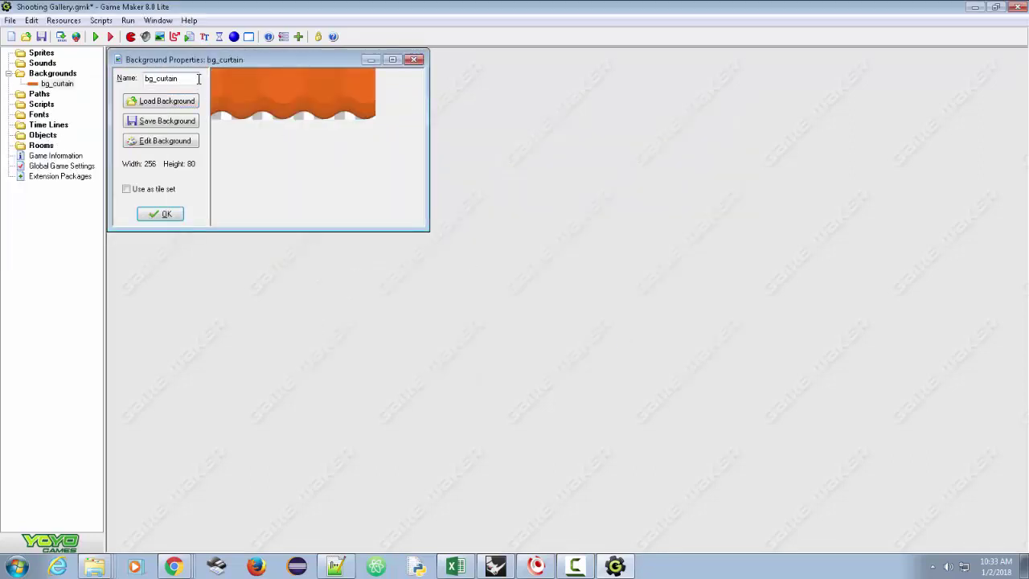
click(163, 215)
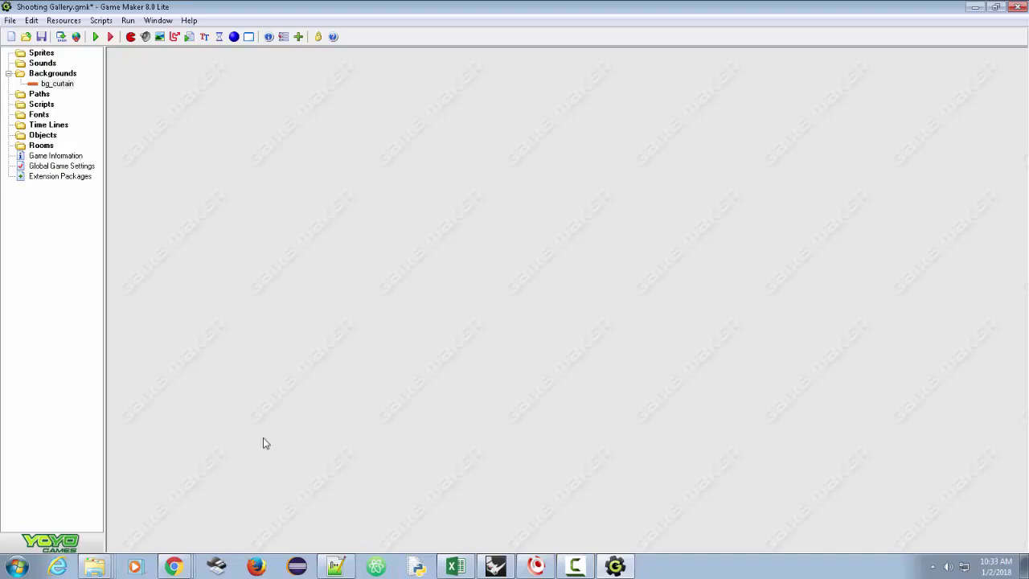
Step: Switch to the Shooting Gallery Game folder in Windows Explorer and import bg_water.png into Game Maker as a background
click(97, 570)
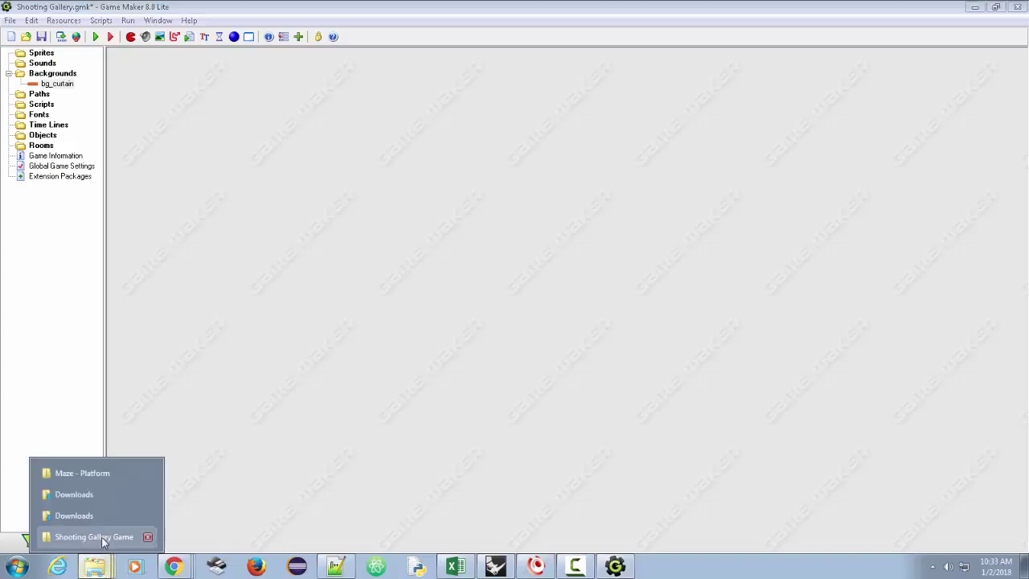
click(102, 537)
drag(444, 41, 594, 259)
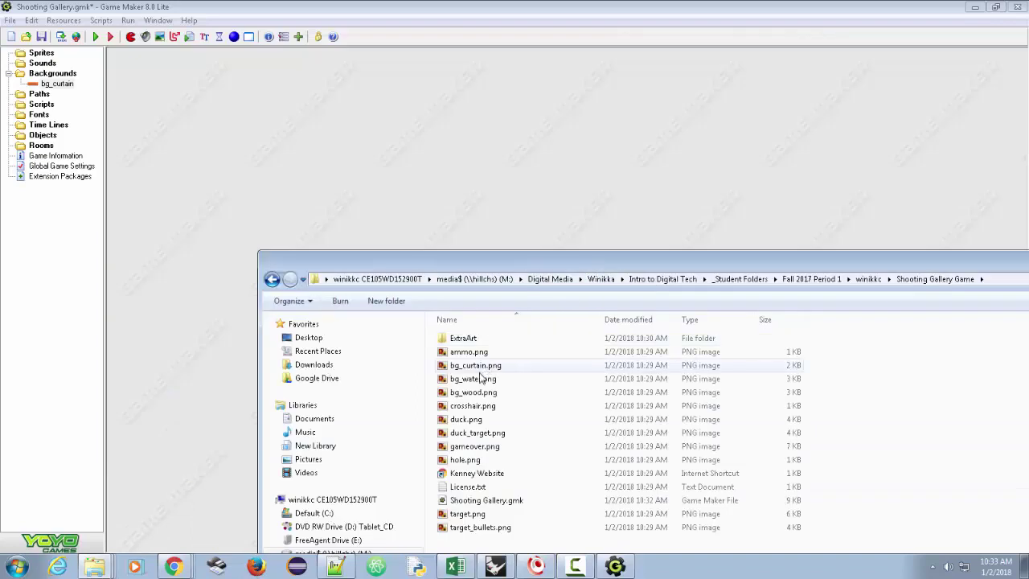
drag(475, 379, 371, 212)
drag(390, 263, 391, 332)
drag(455, 256, 361, 111)
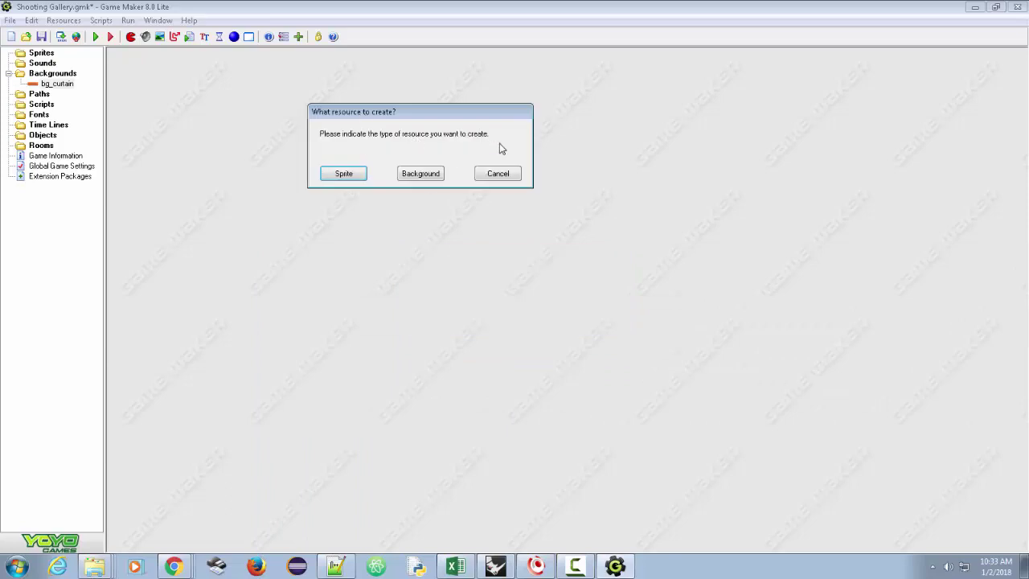
click(432, 178)
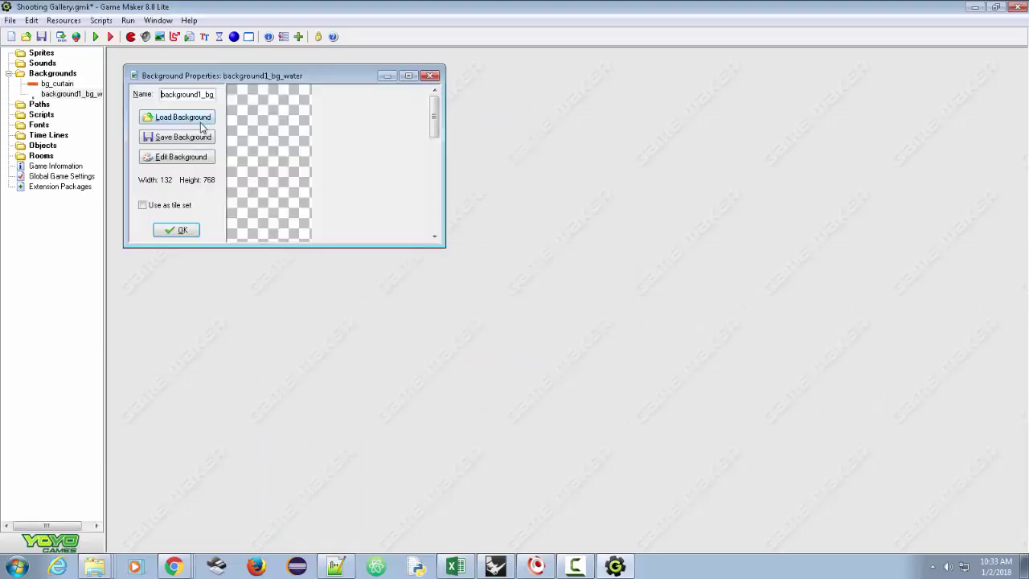
Step: Check the water image's full height in the preview, rename the background as bg_water and accept its properties
drag(433, 123, 435, 214)
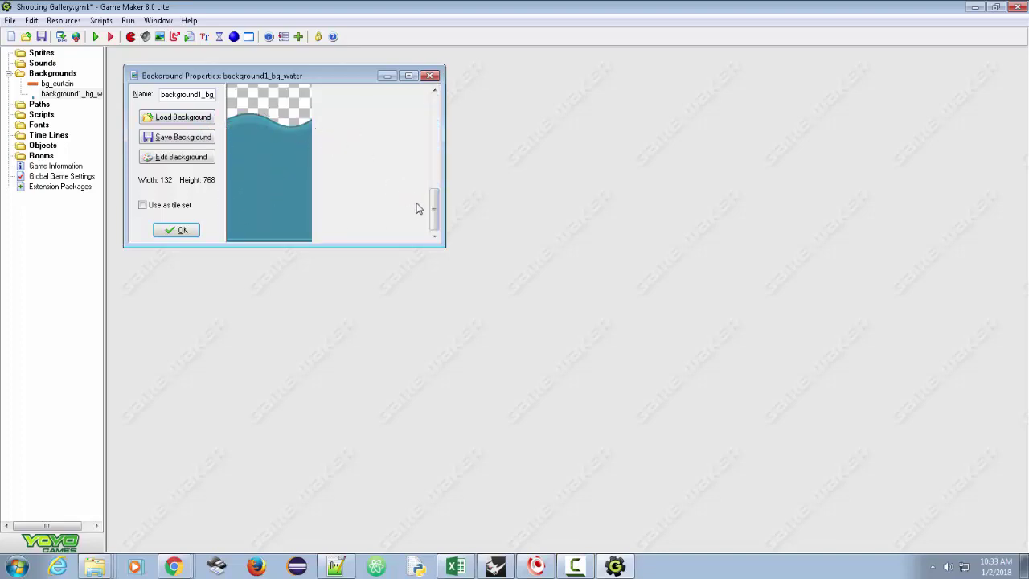
drag(437, 217, 249, 115)
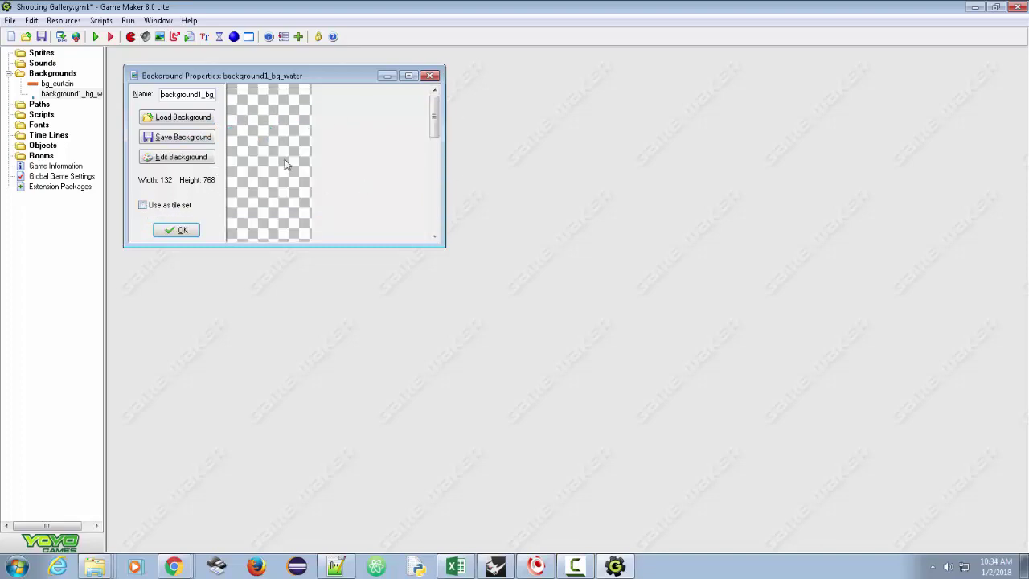
click(211, 95)
drag(186, 96, 27, 96)
click(572, 567)
text(bg_water)
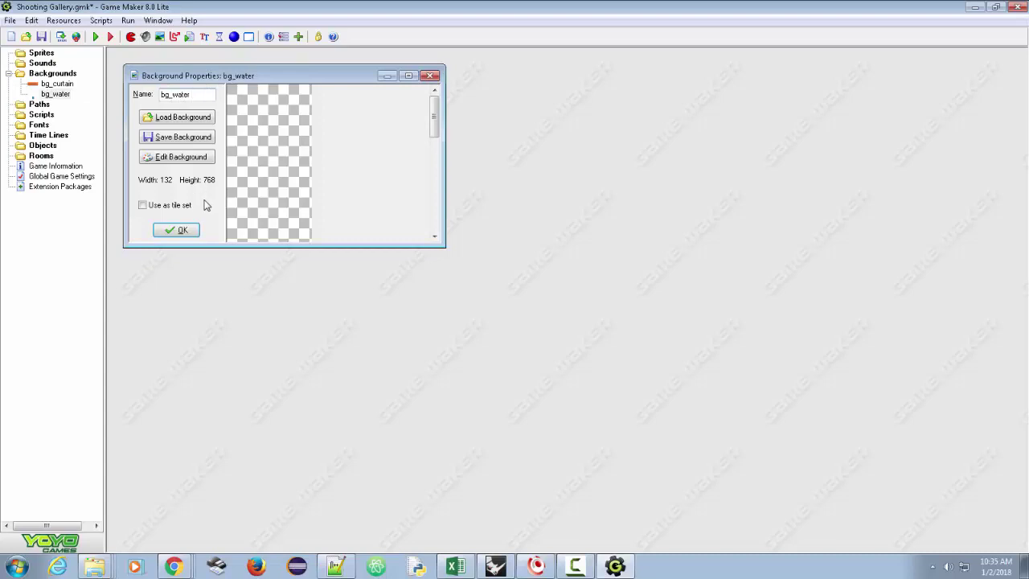
click(183, 233)
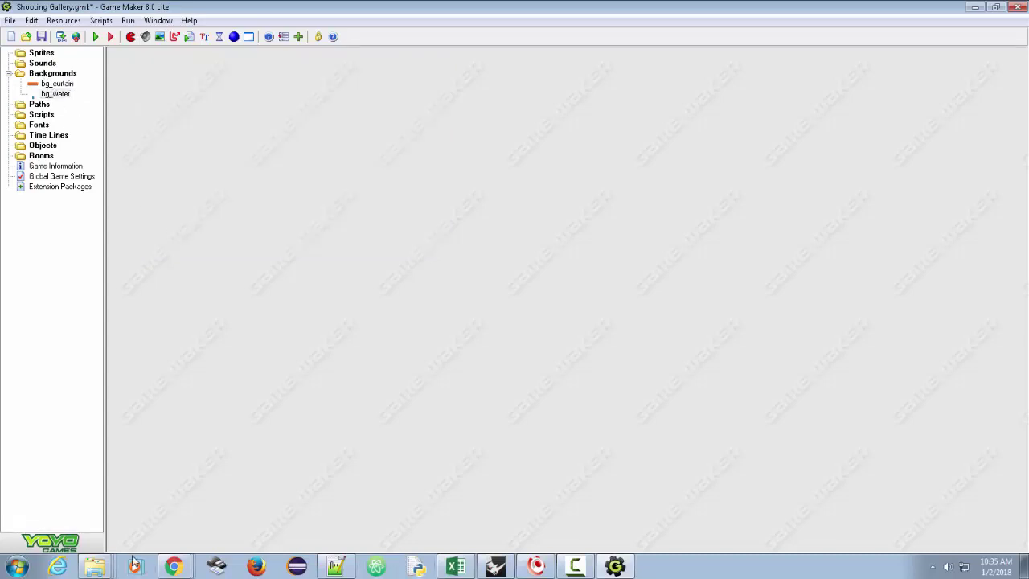
Step: Import bg_wood.png from the Shooting Gallery Game folder in Windows Explorer as a background and rename it bg_wood
mouse_move(94, 564)
click(109, 538)
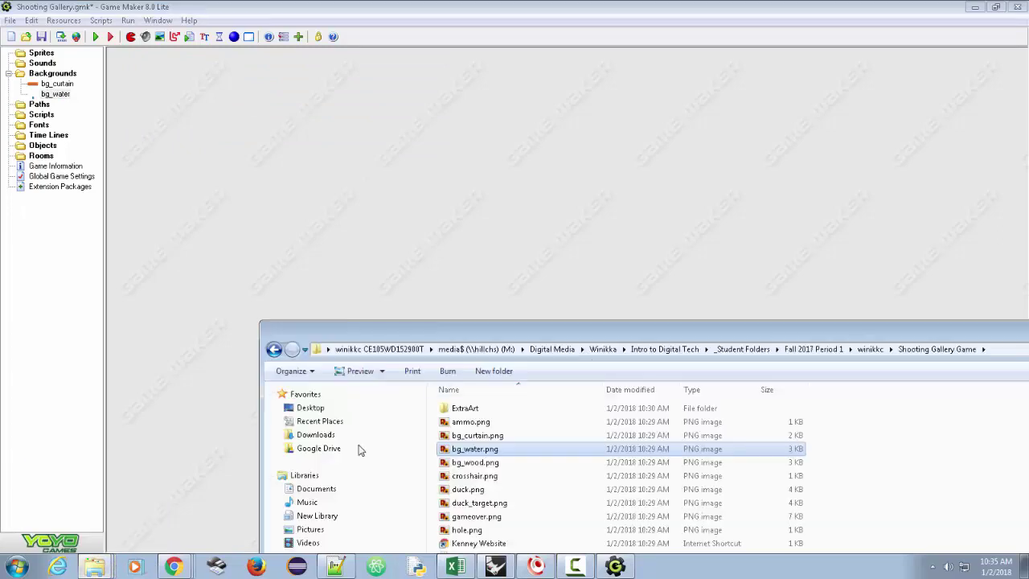
drag(482, 464, 450, 222)
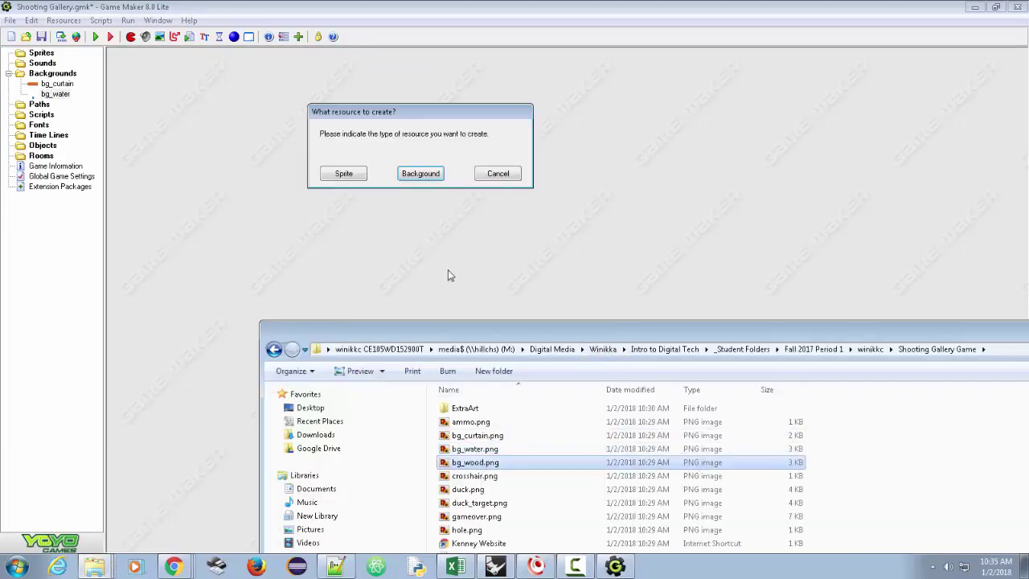
click(418, 172)
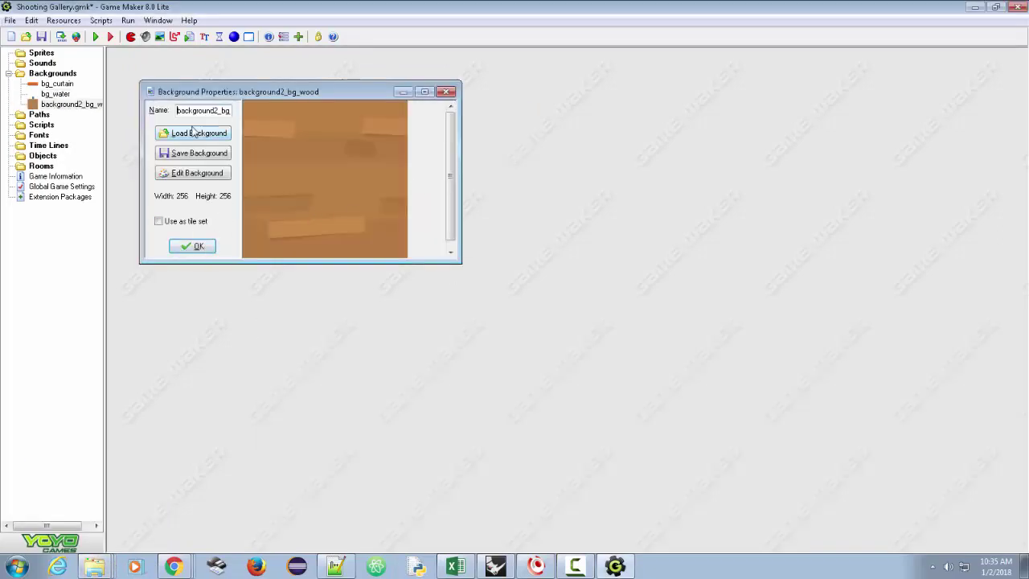
drag(220, 114, 131, 132)
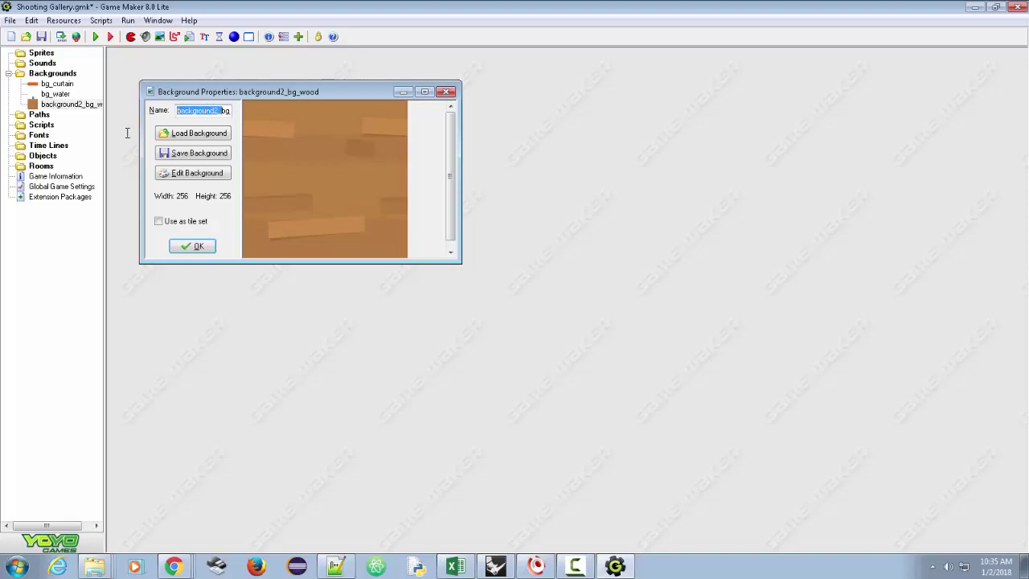
key(BackSpace)
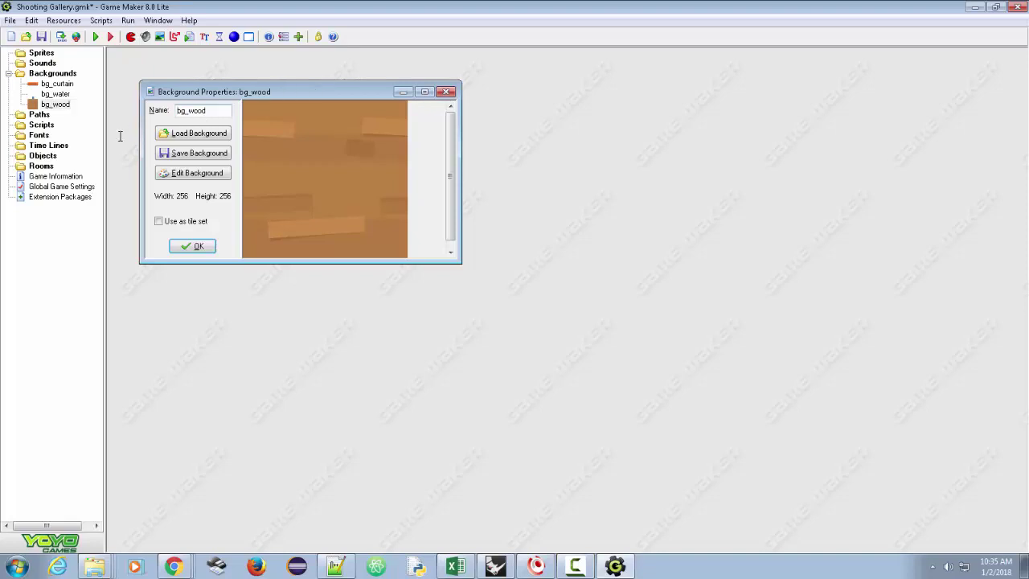
Step: Accept the bg_wood properties and create a new room named room_1
click(193, 247)
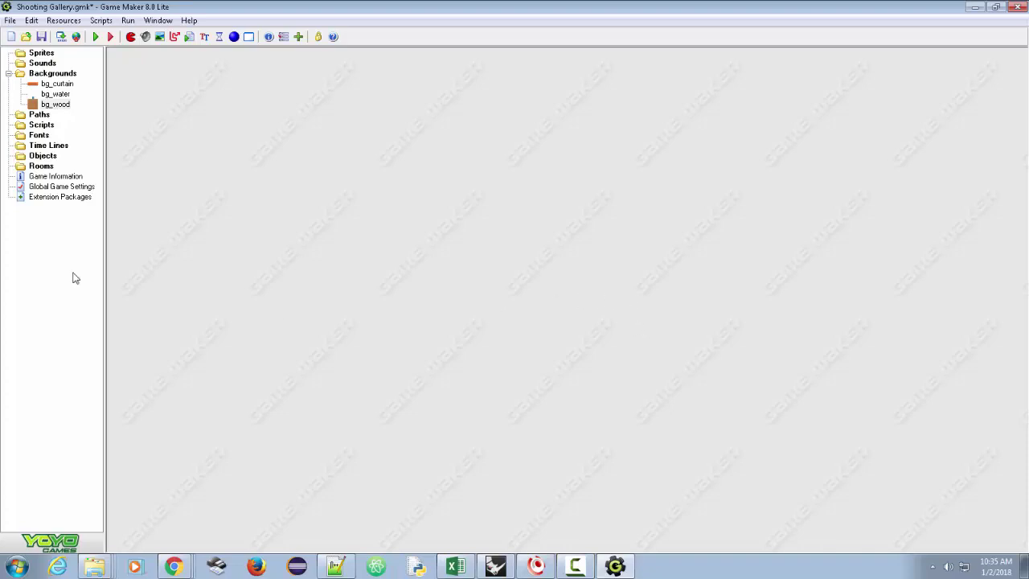
right_click(32, 167)
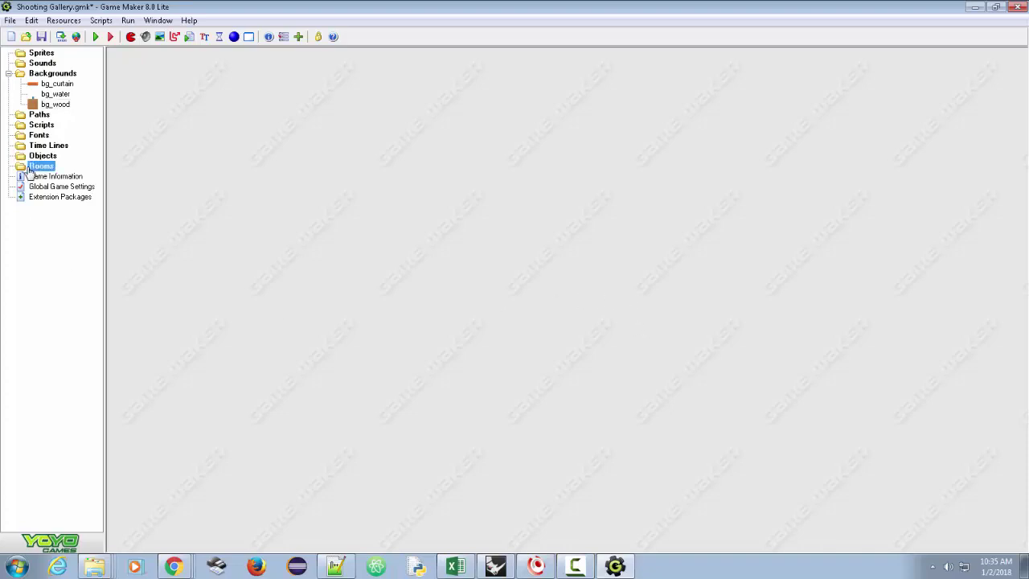
click(50, 179)
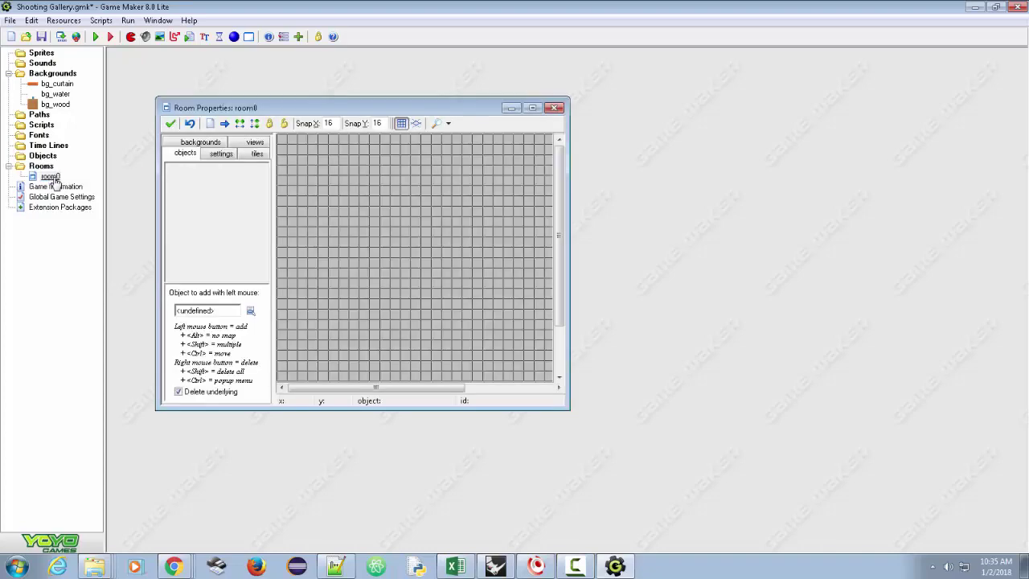
click(221, 153)
drag(221, 175, 212, 175)
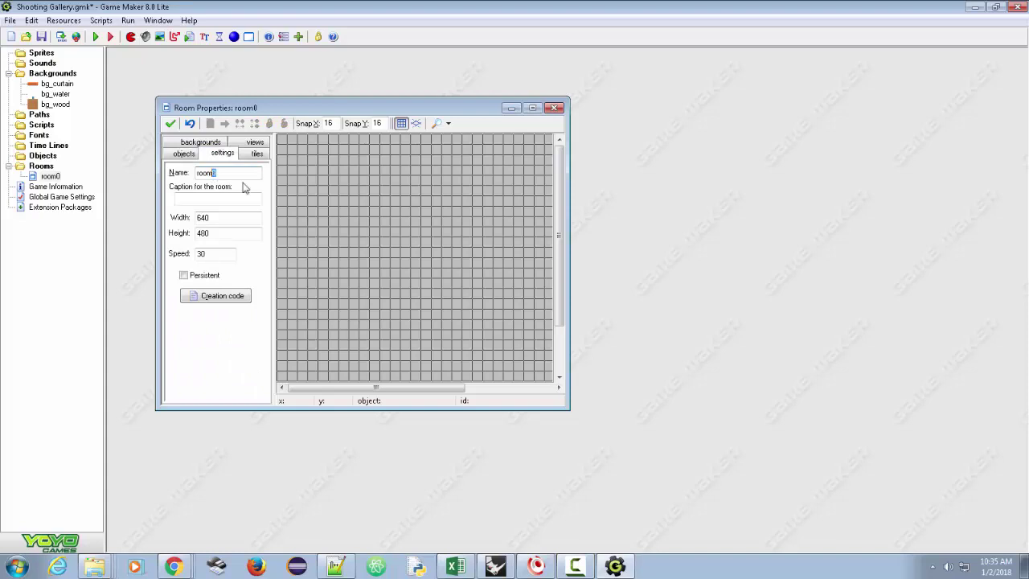
text(_1)
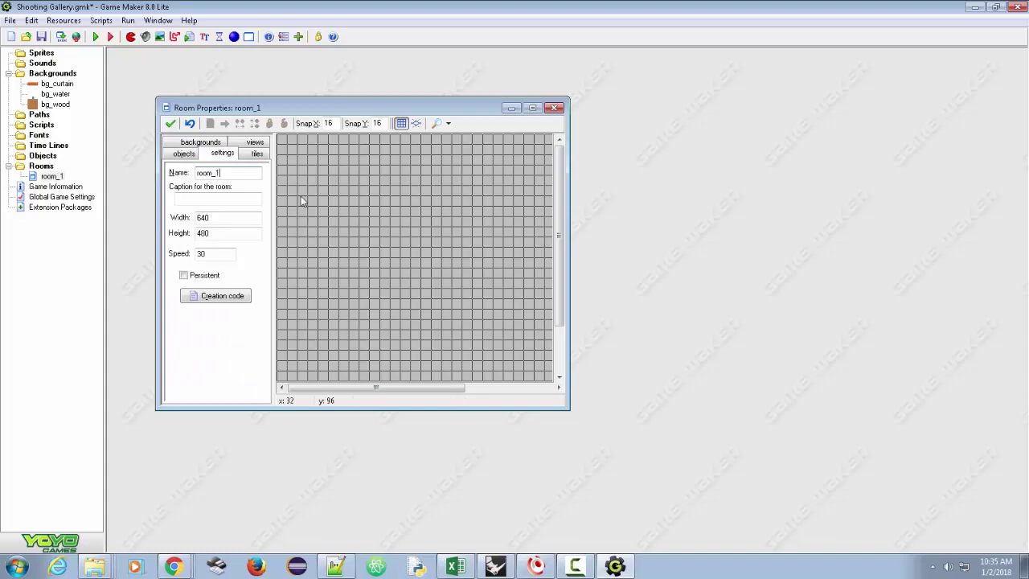
Step: Set the room's width to 1024 and its height to 768
double_click(222, 217)
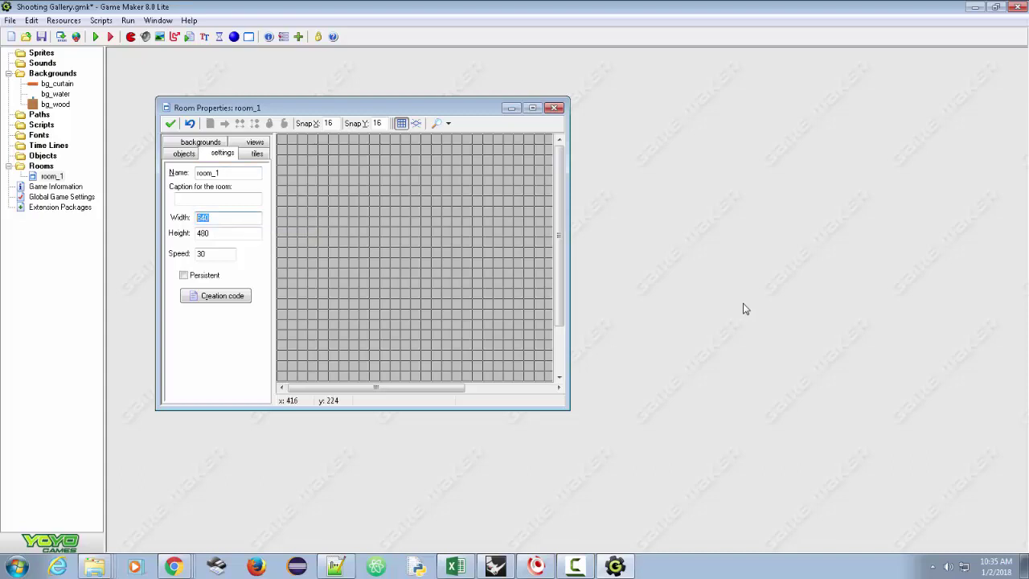
text(10)
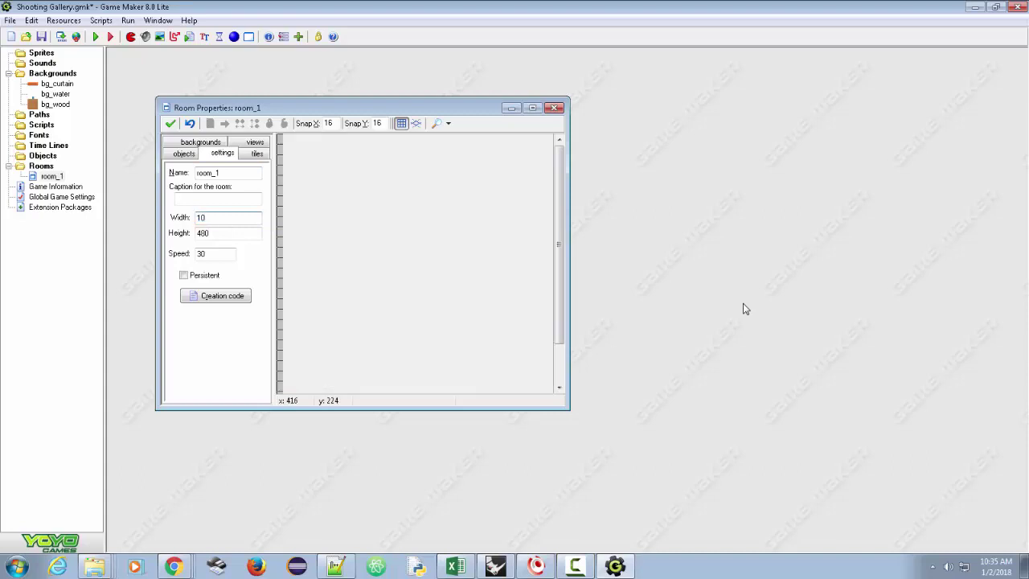
text(24)
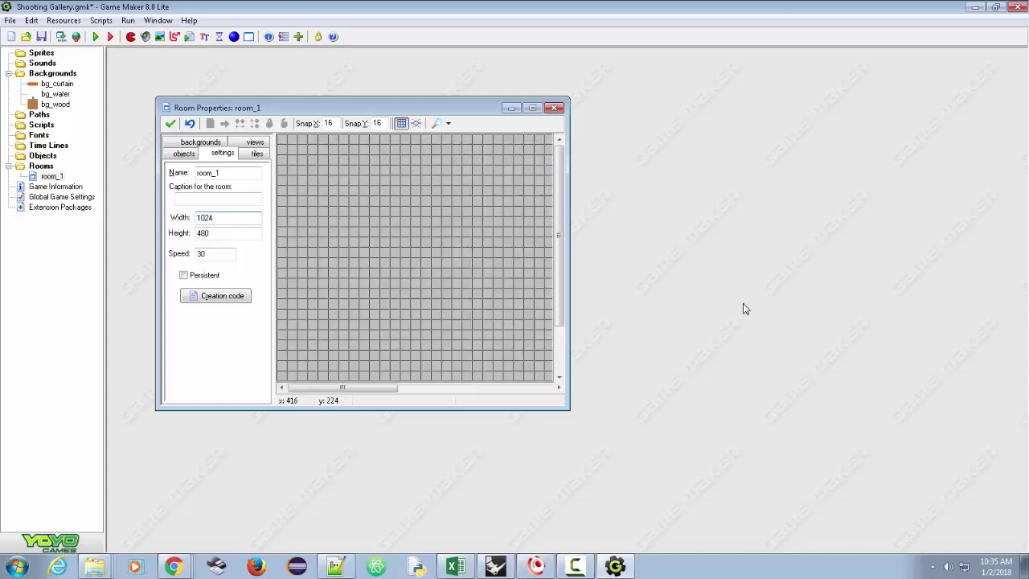
drag(215, 235, 169, 235)
text(768)
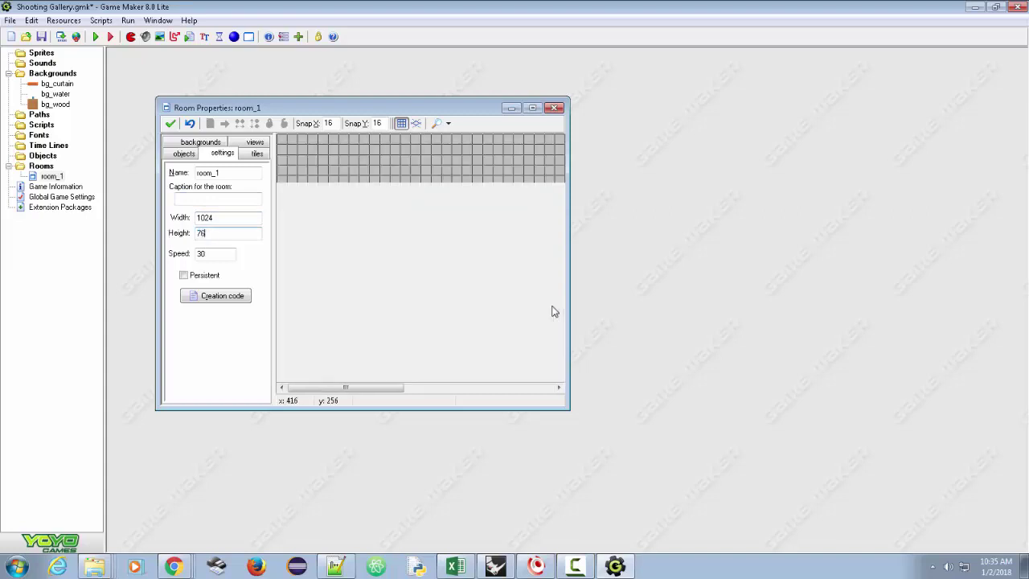
Step: Maximize the room properties window and review the room's size and speed settings
click(532, 107)
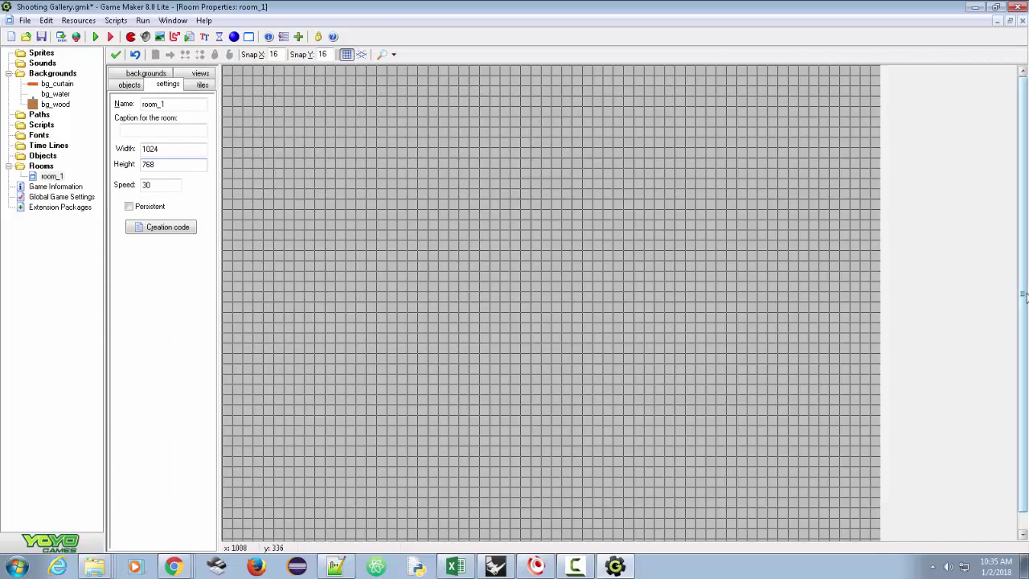
scroll(874, 274, up, 3)
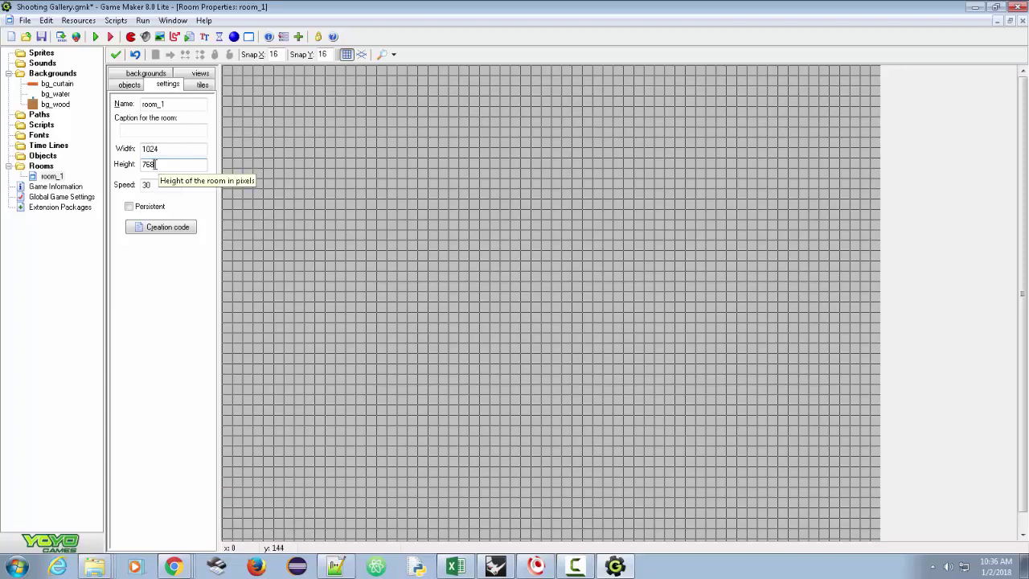
drag(164, 145, 126, 170)
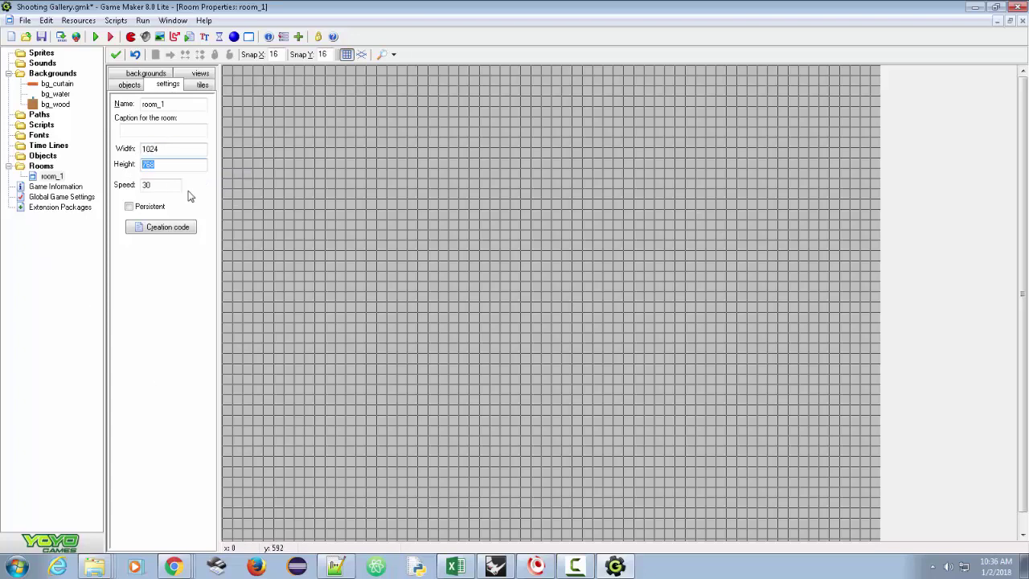
drag(151, 190, 135, 187)
click(156, 189)
click(161, 185)
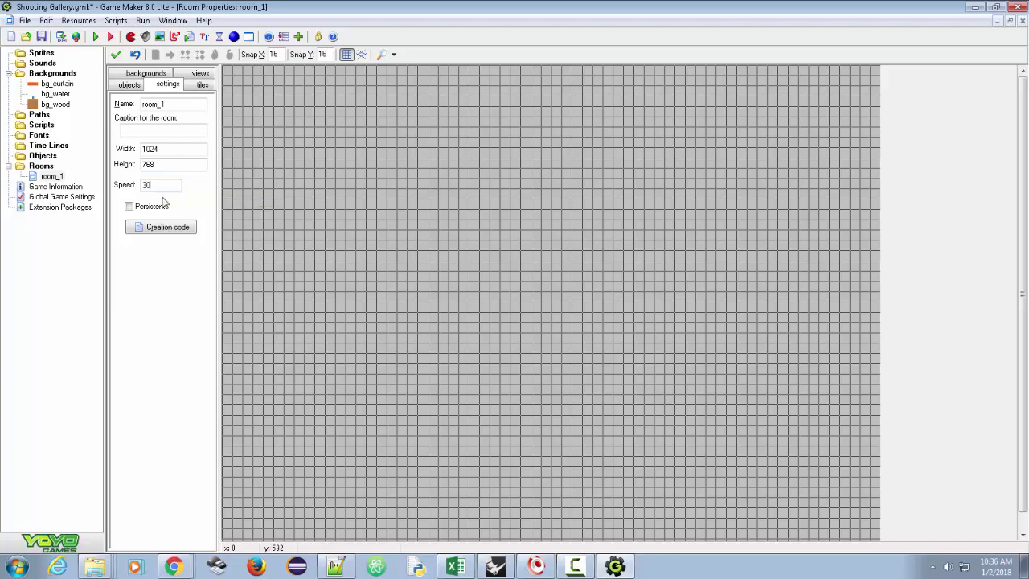
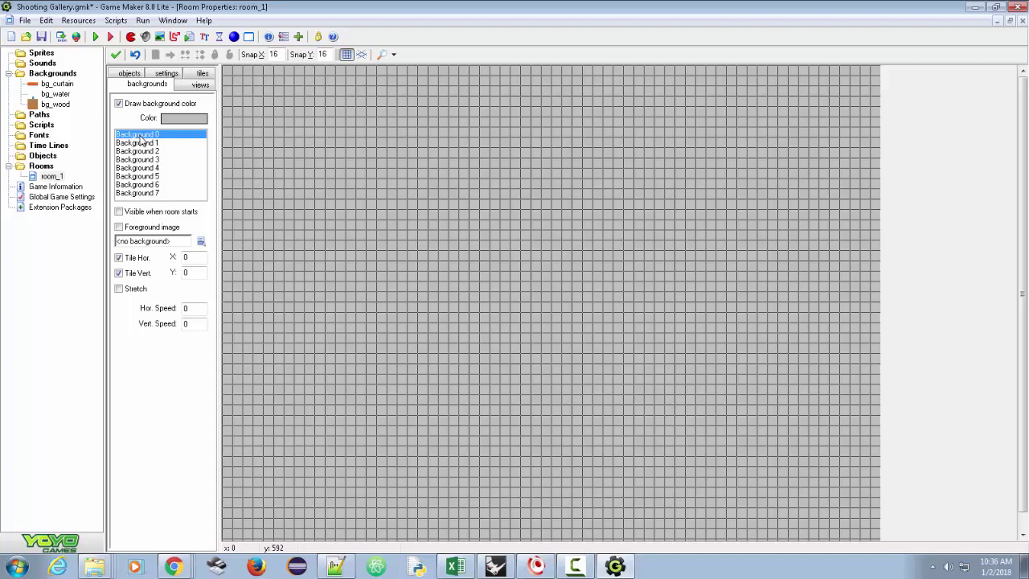
Step: Assign bg_wood to Background 0 of the room, tiled in both directions, and hide the room grid
click(201, 243)
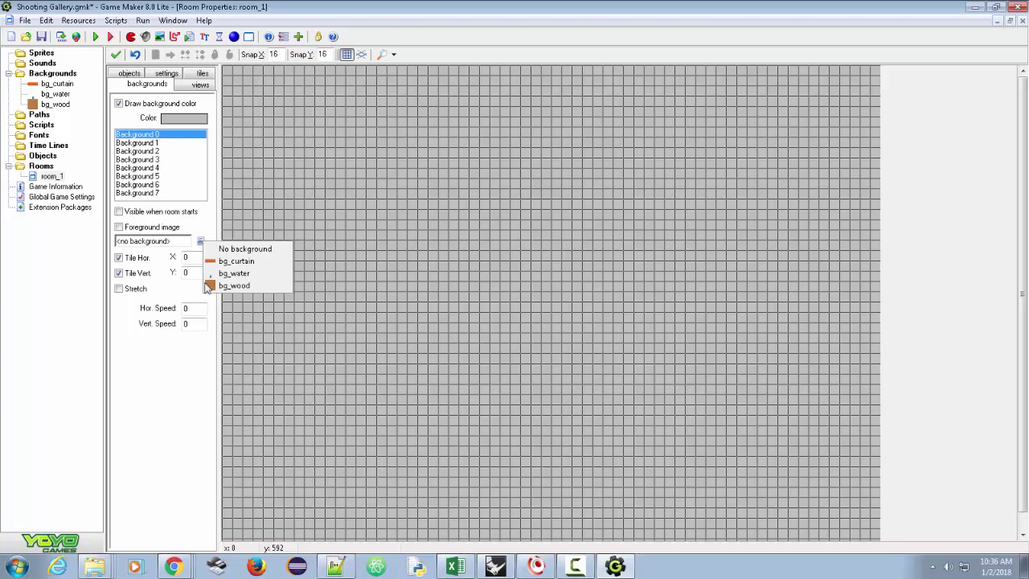
click(231, 285)
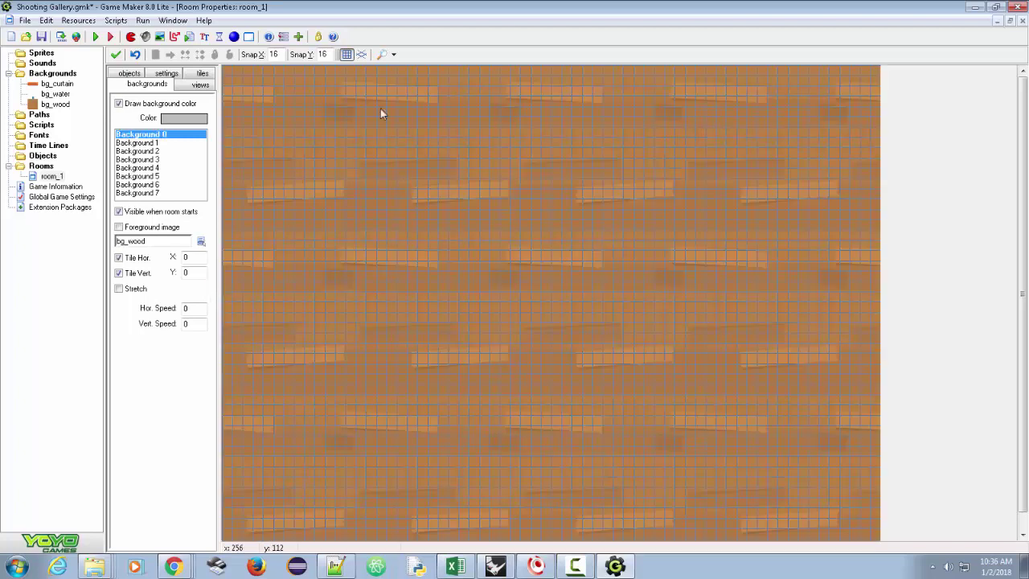
click(347, 54)
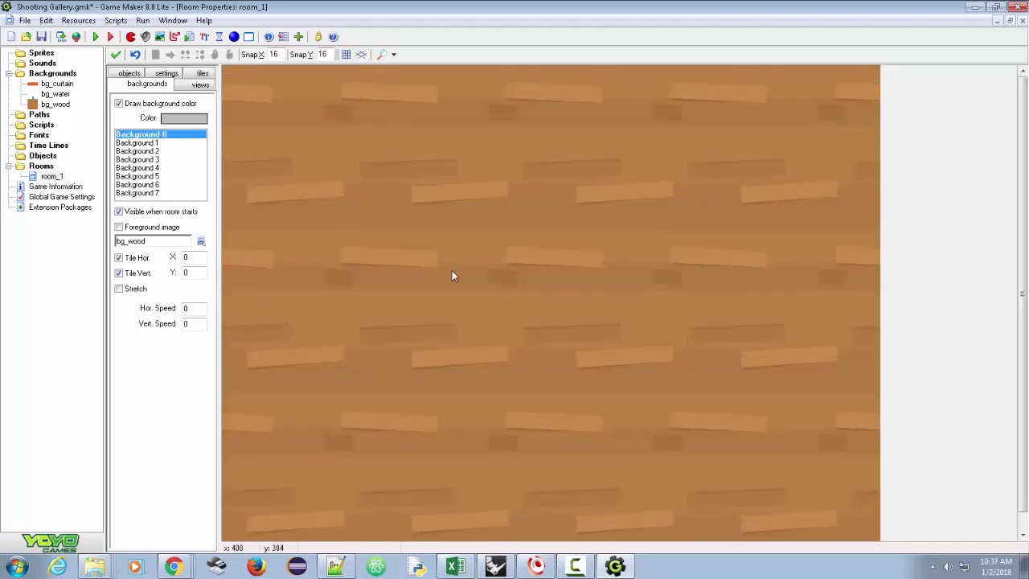
click(118, 271)
click(138, 147)
click(148, 134)
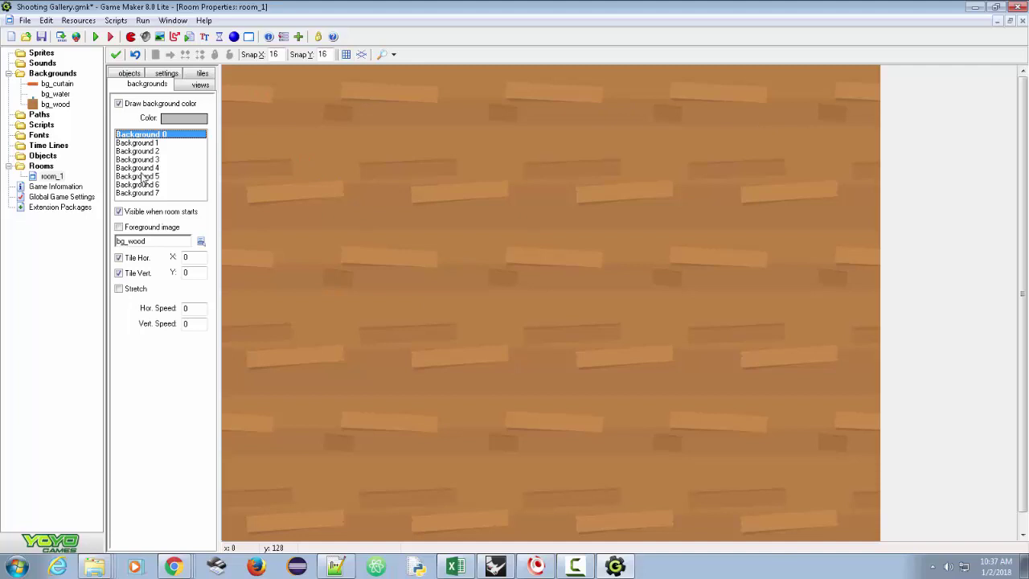
Step: Assign bg_curtain to Background 1 and turn off its vertical tiling
click(143, 143)
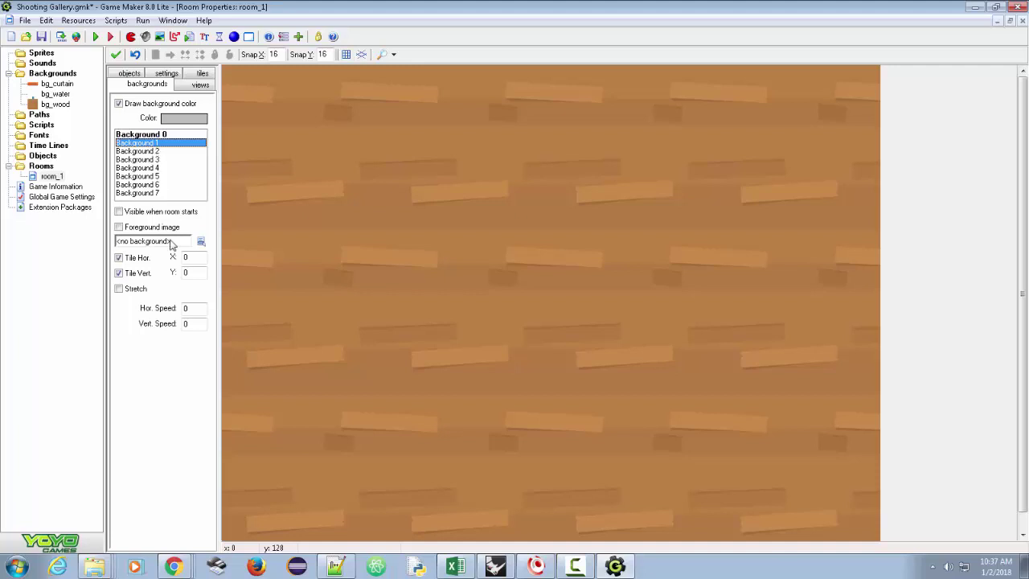
click(201, 242)
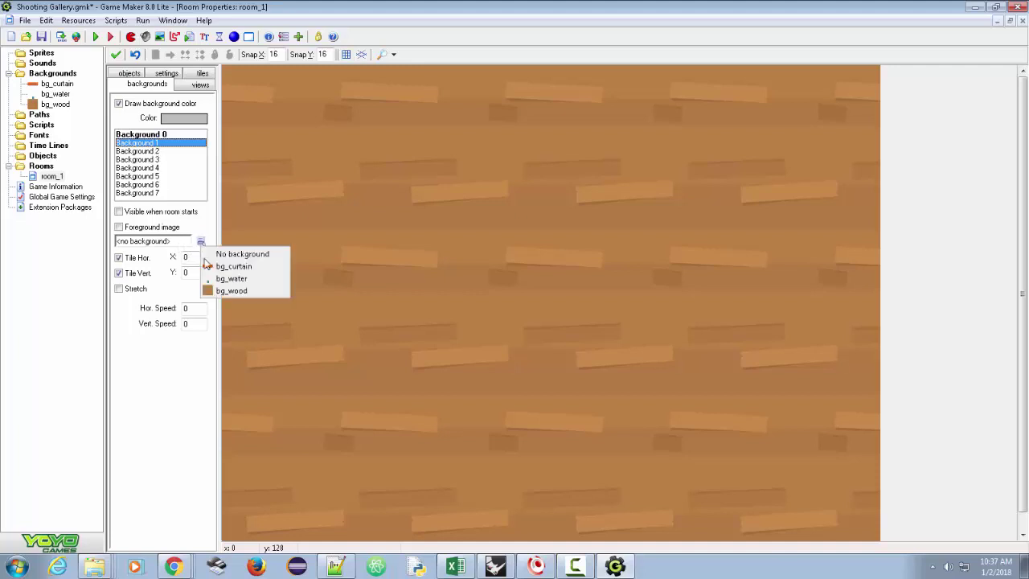
click(233, 266)
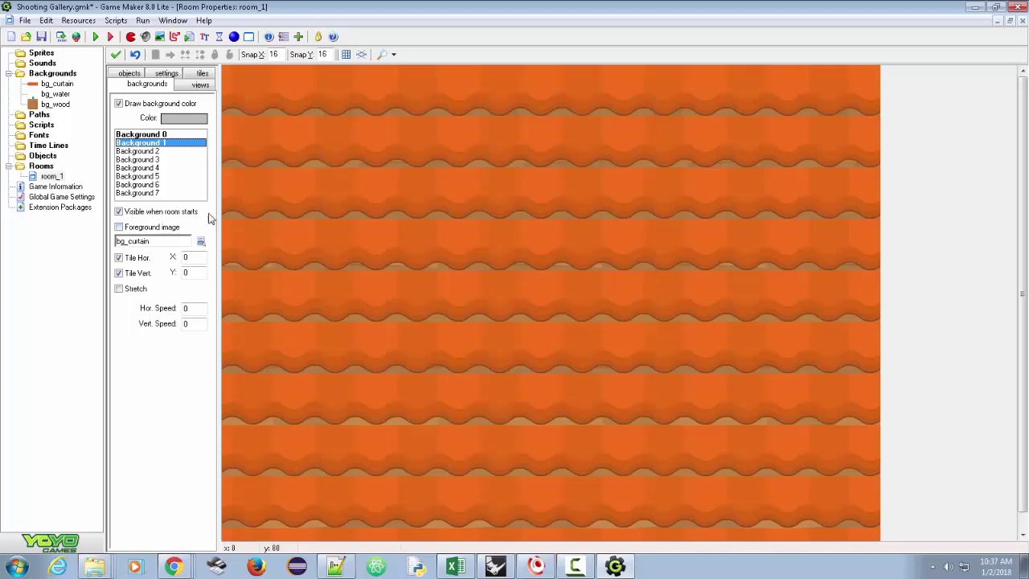
click(118, 273)
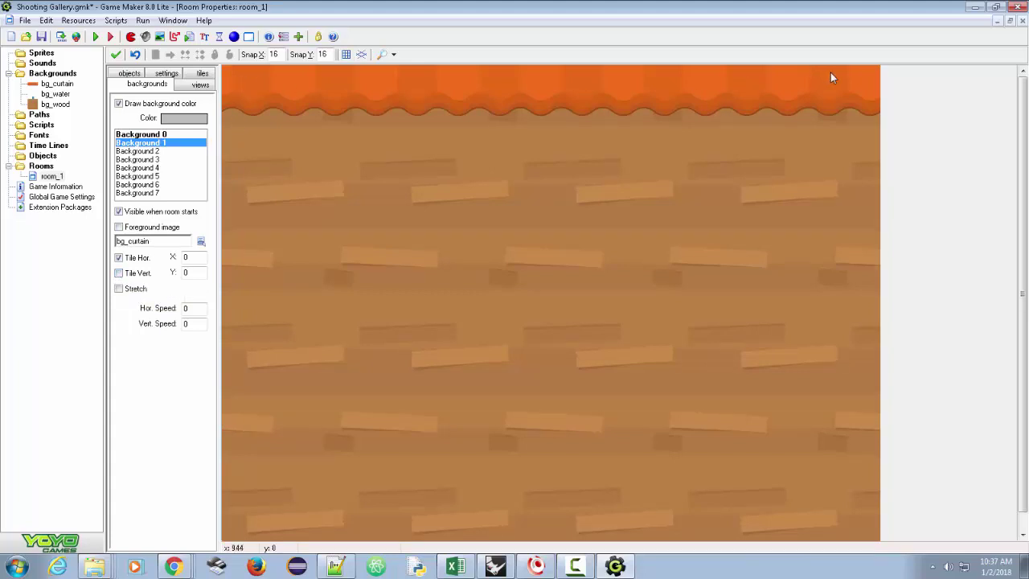
Step: Assign bg_water to Background 2 and turn off its vertical tiling
click(145, 152)
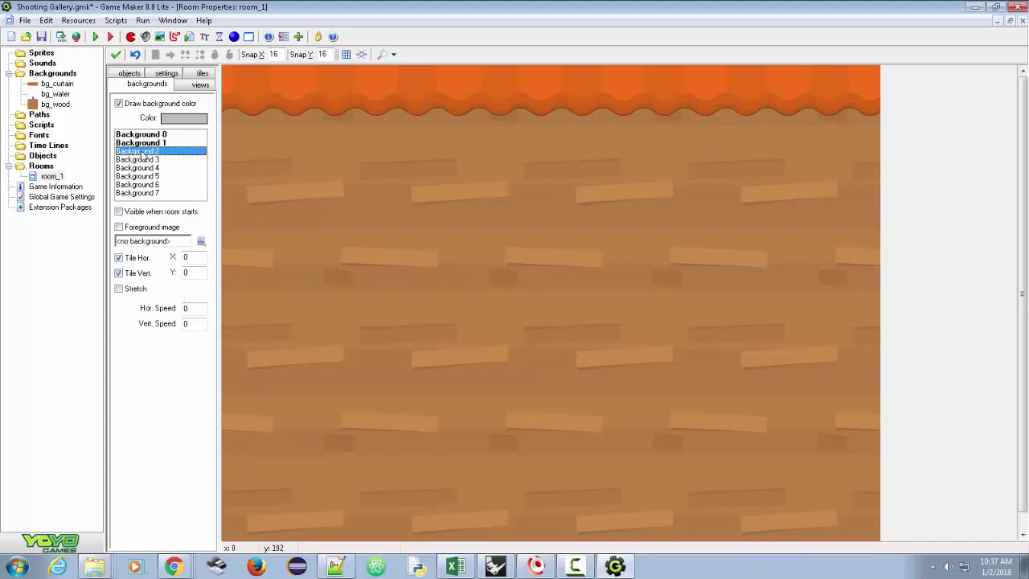
click(201, 242)
click(230, 274)
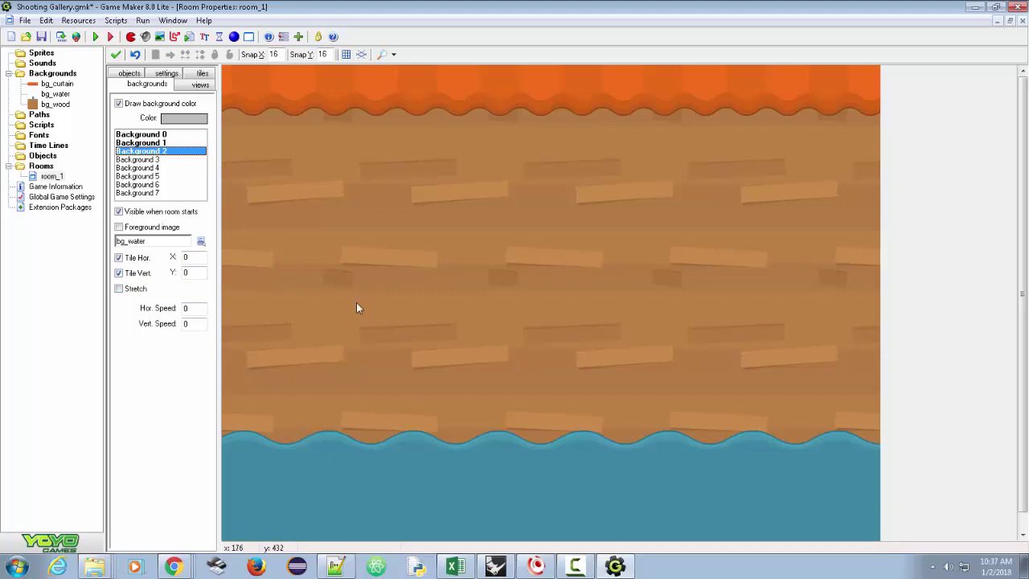
click(119, 273)
Step: Save the project, run the game to preview the layered room backgrounds, and close the game window
click(41, 36)
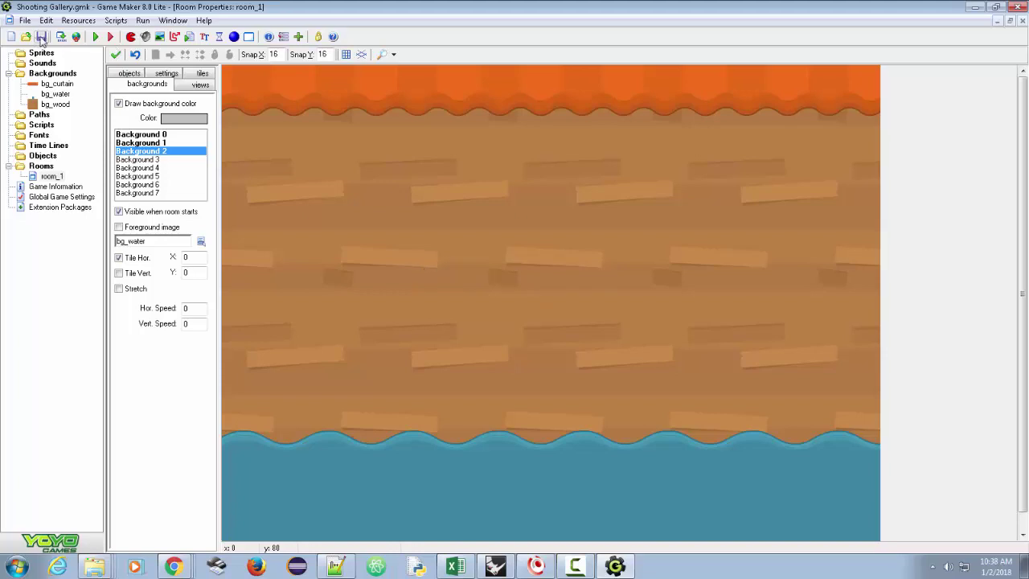
click(60, 37)
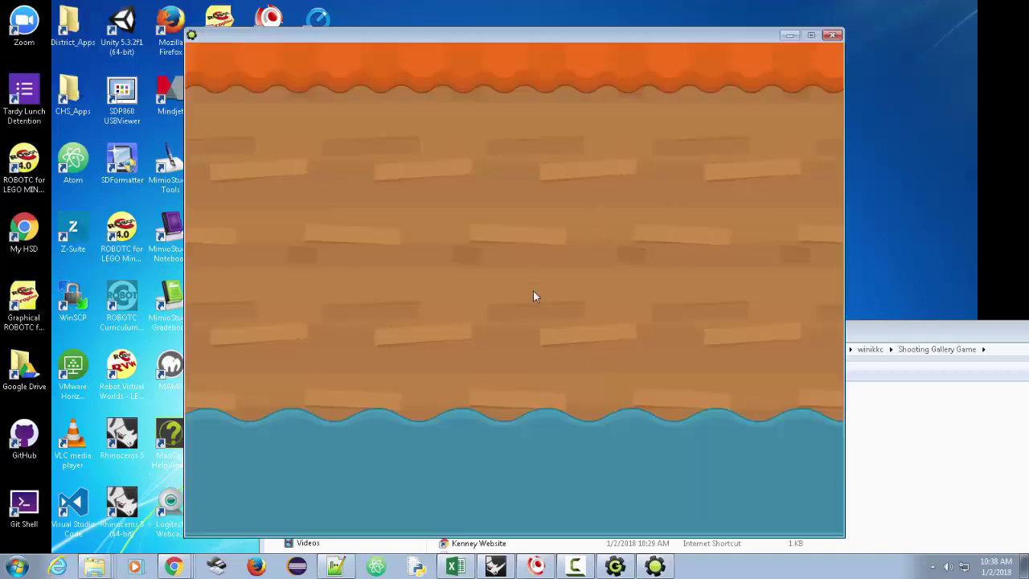
click(833, 36)
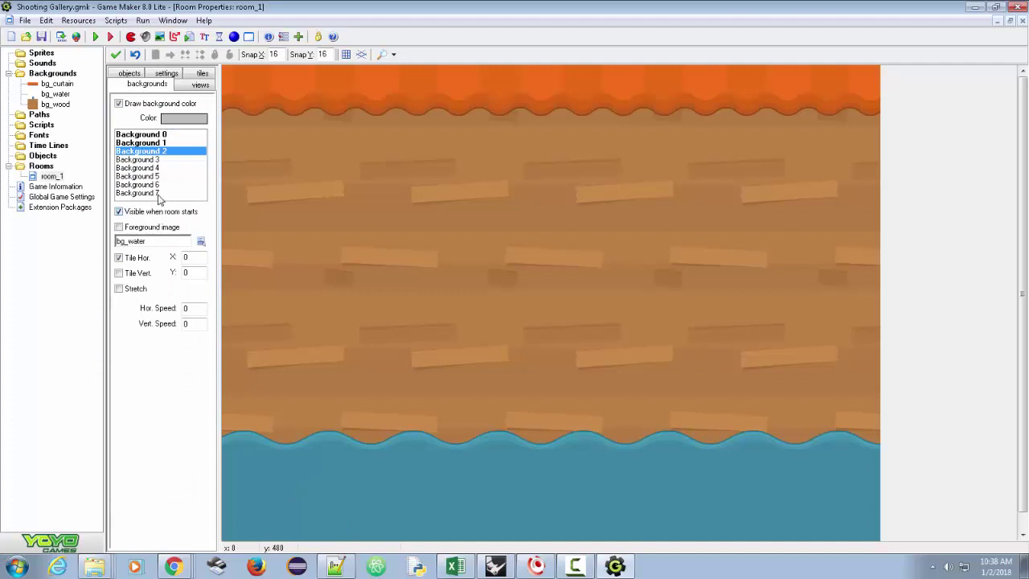
Step: Change the size of room_1 to 800 wide and 600 high
click(169, 75)
double_click(172, 149)
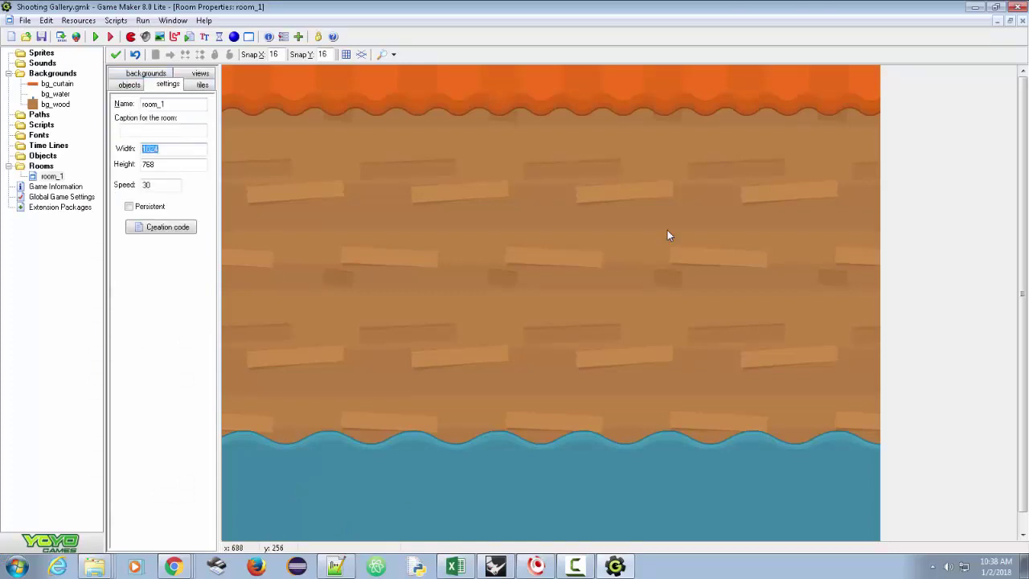
text(800)
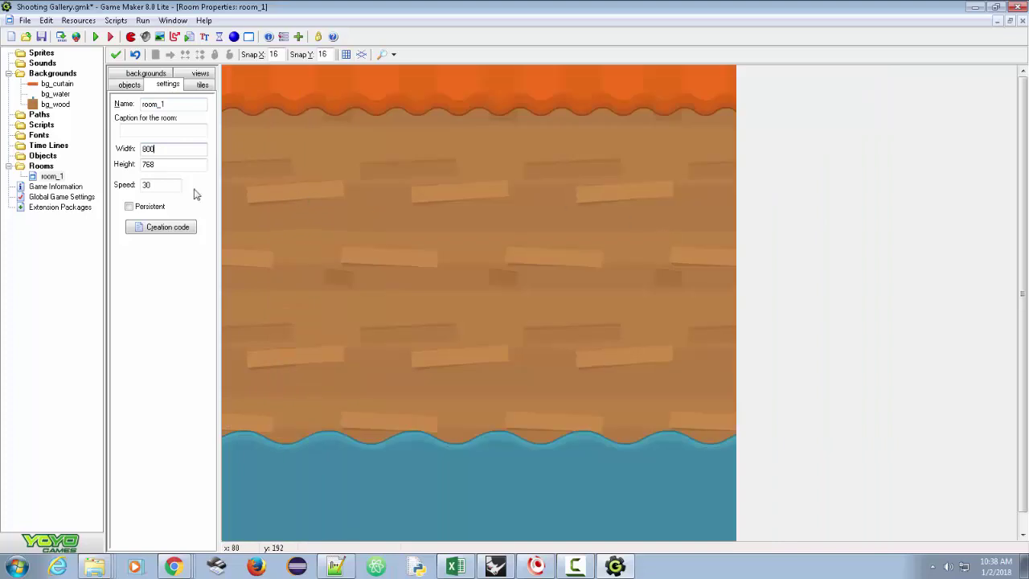
double_click(160, 167)
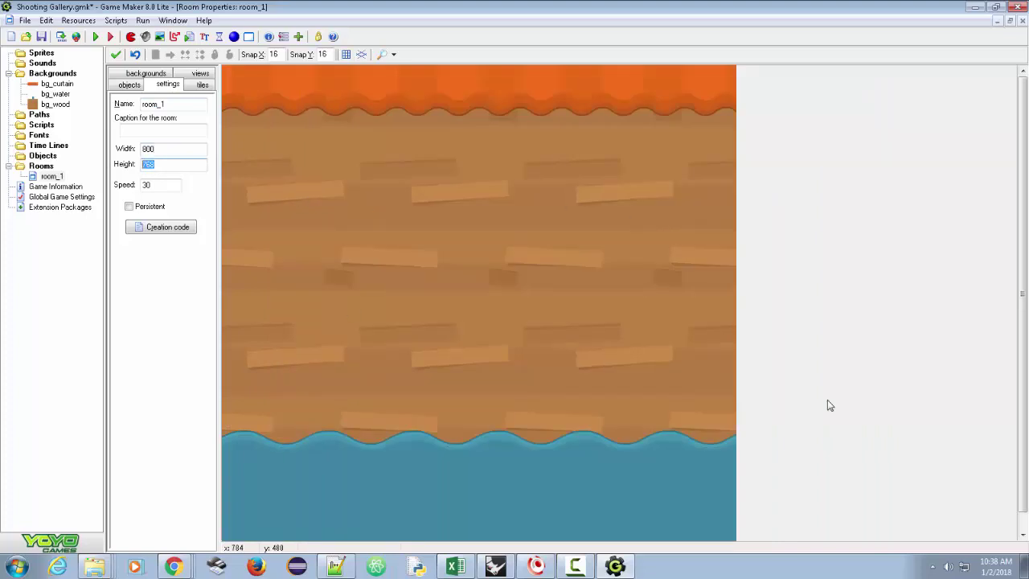
text(80)
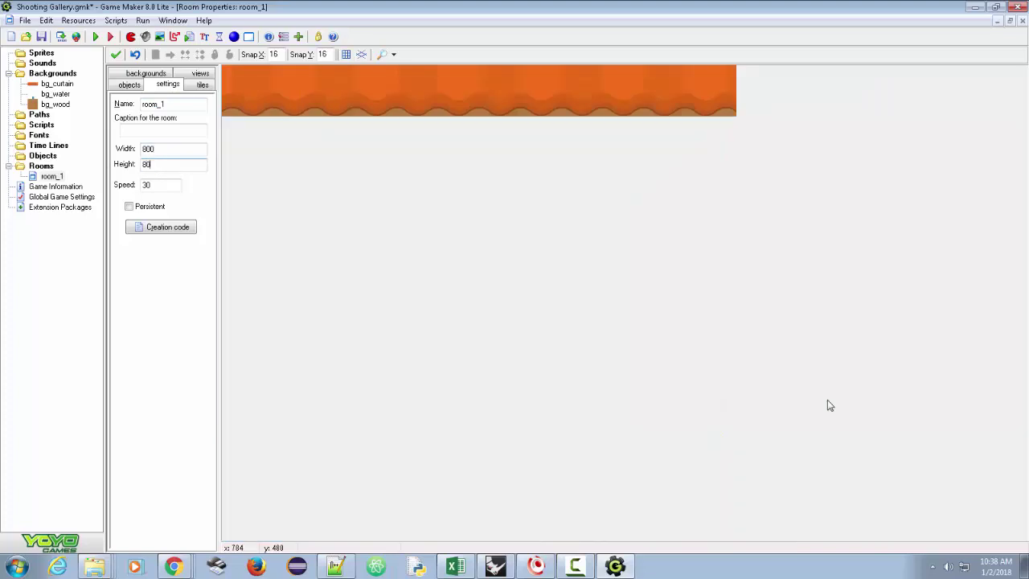
key(BackSpace)
key(BackSpace)
text(600)
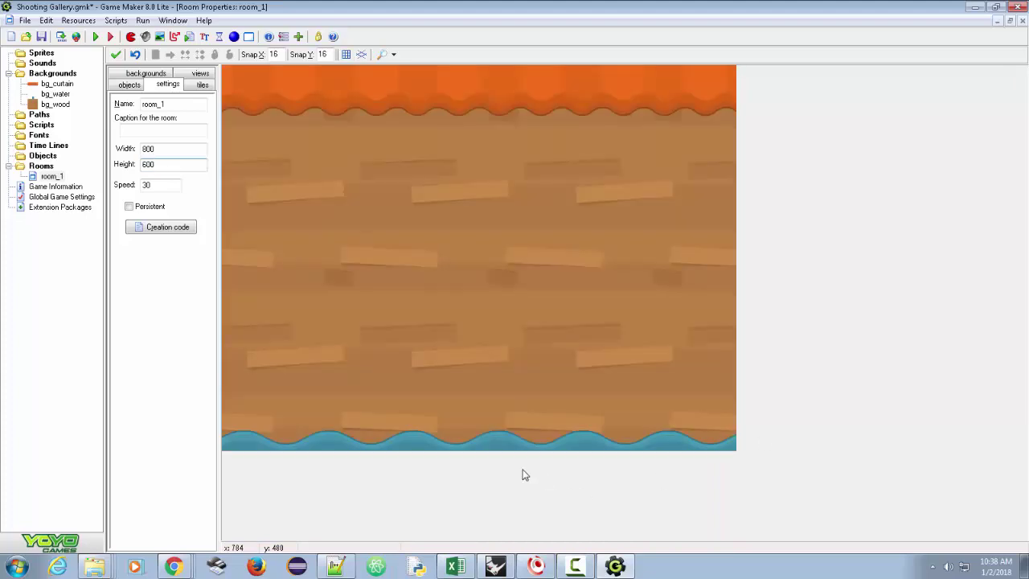
Step: Raise the water in Background 2 by trying a Y offset of -50 and settling on -80
click(161, 74)
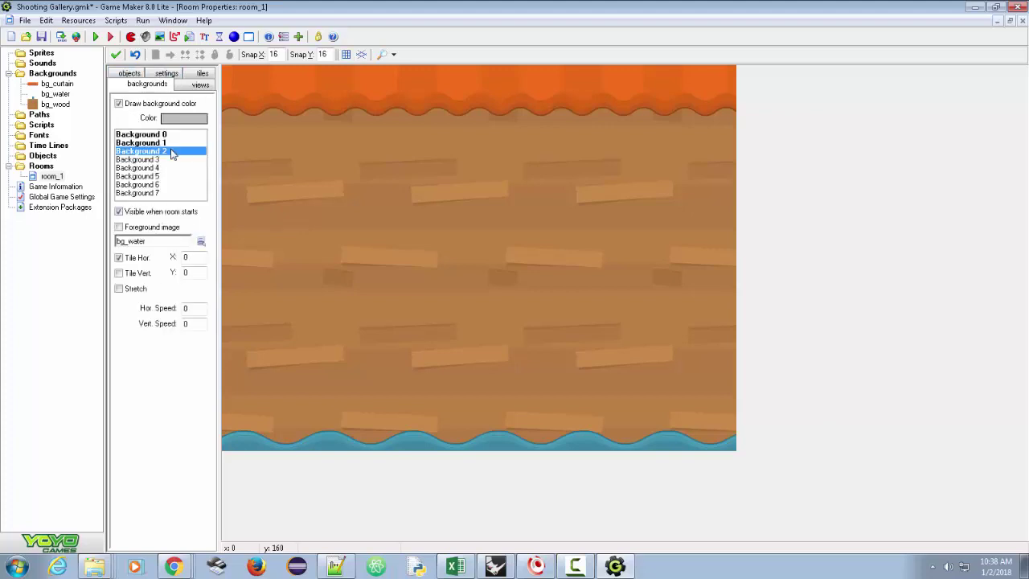
double_click(187, 273)
text(-50)
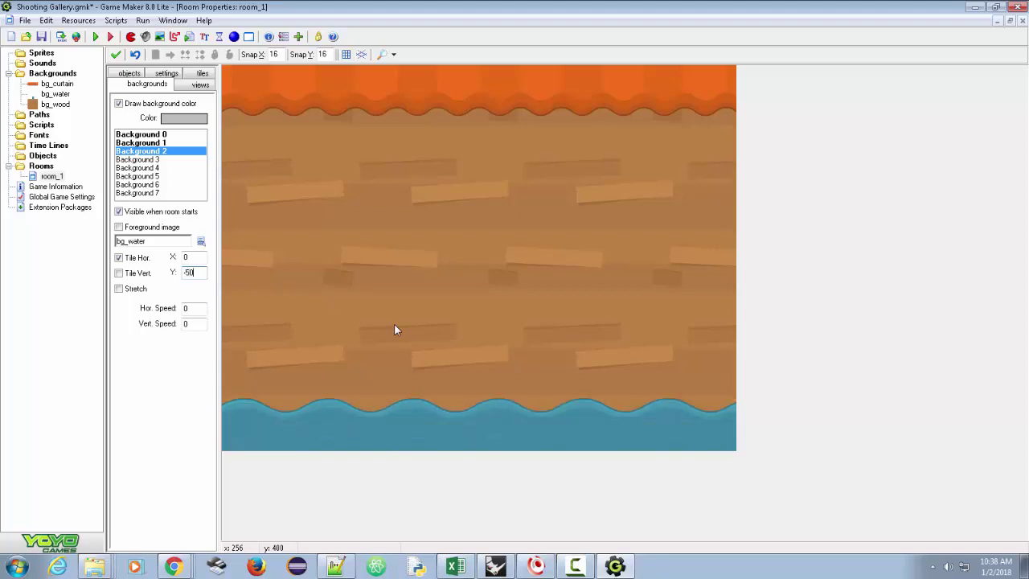
key(BackSpace)
key(BackSpace)
text(80)
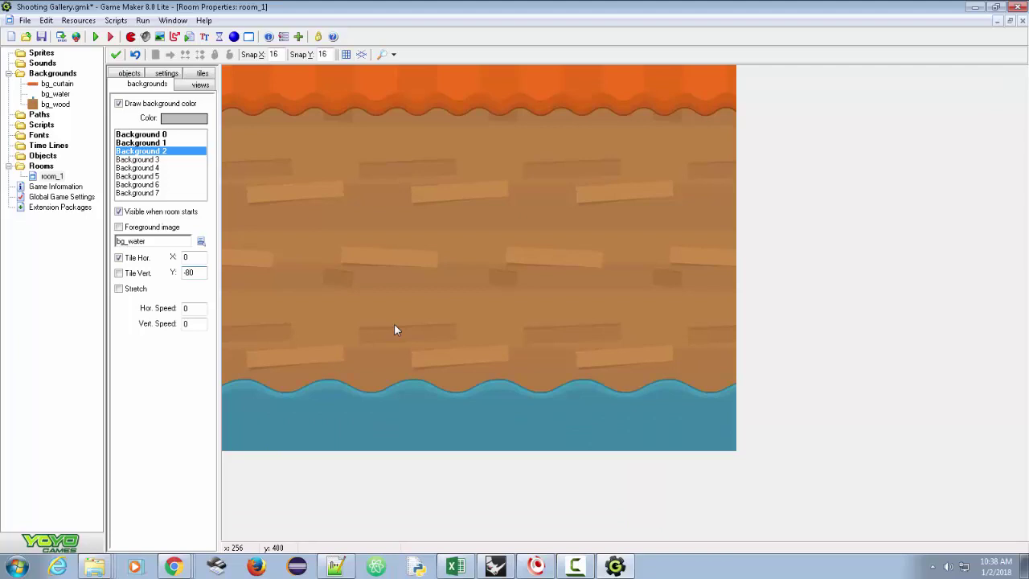
Step: Try Y offsets of -90 and -100 for the water in Background 2
key(BackSpace)
key(BackSpace)
text(90)
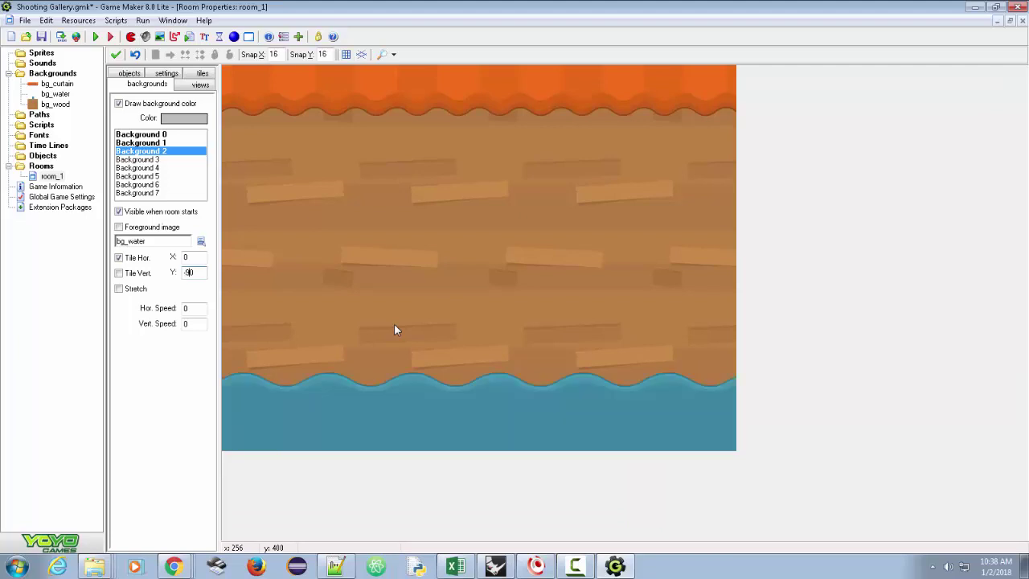
key(BackSpace)
key(BackSpace)
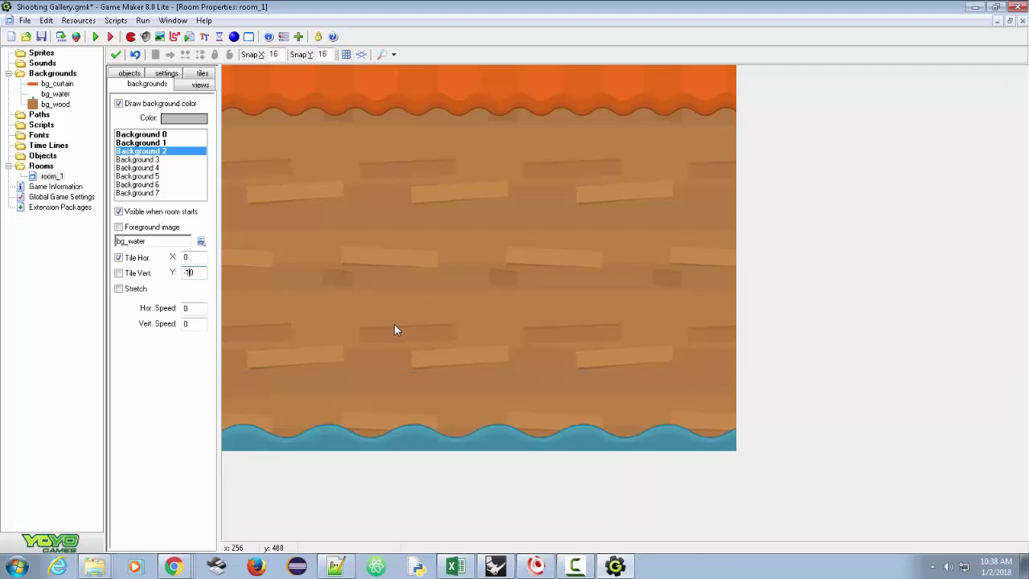
text(100)
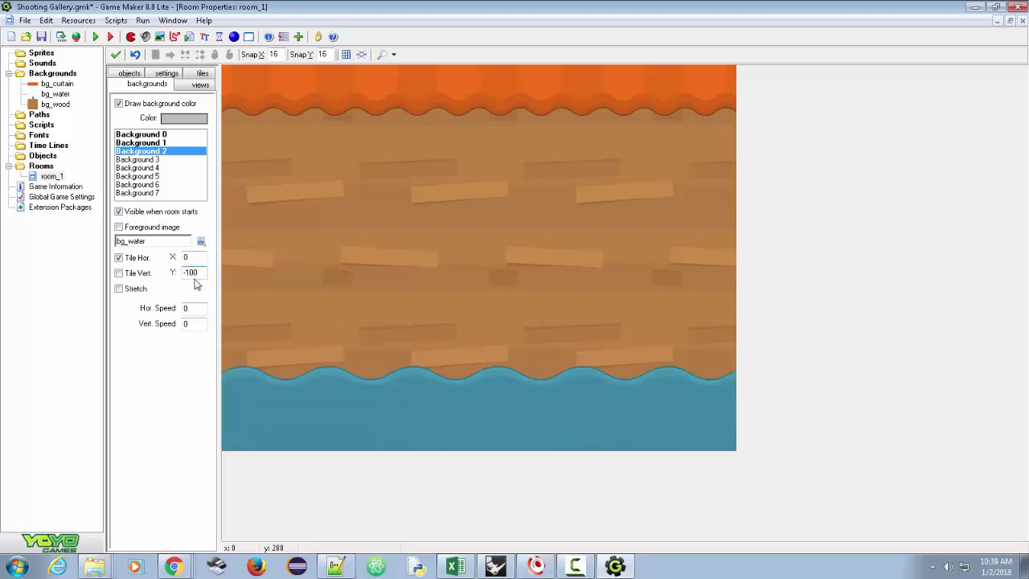
Step: Check the dimensions of bg_water, return to room_1 and reset the Y offset of Background 2 to 0
drag(203, 273, 170, 273)
click(55, 94)
double_click(55, 94)
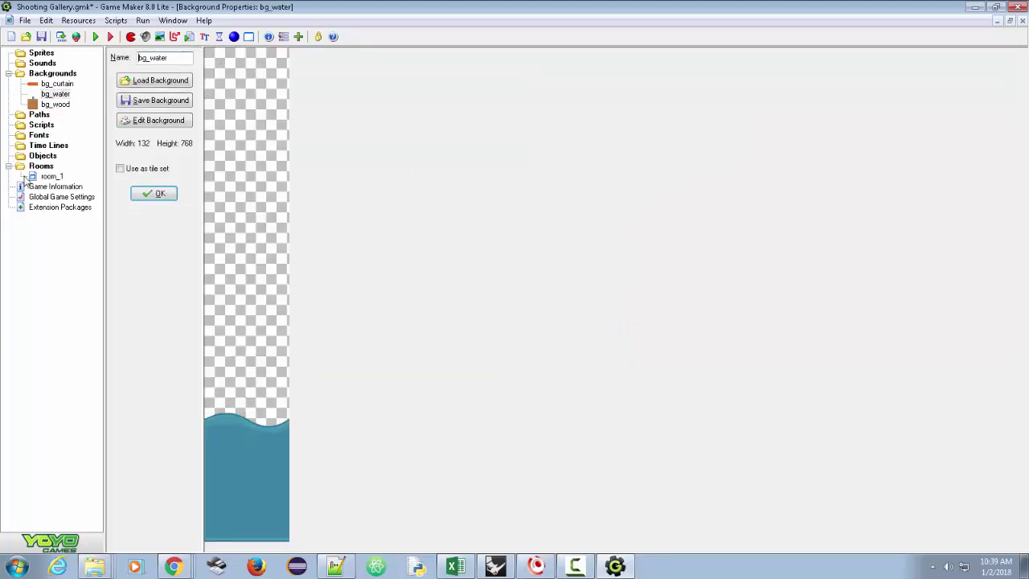
click(60, 177)
click(51, 177)
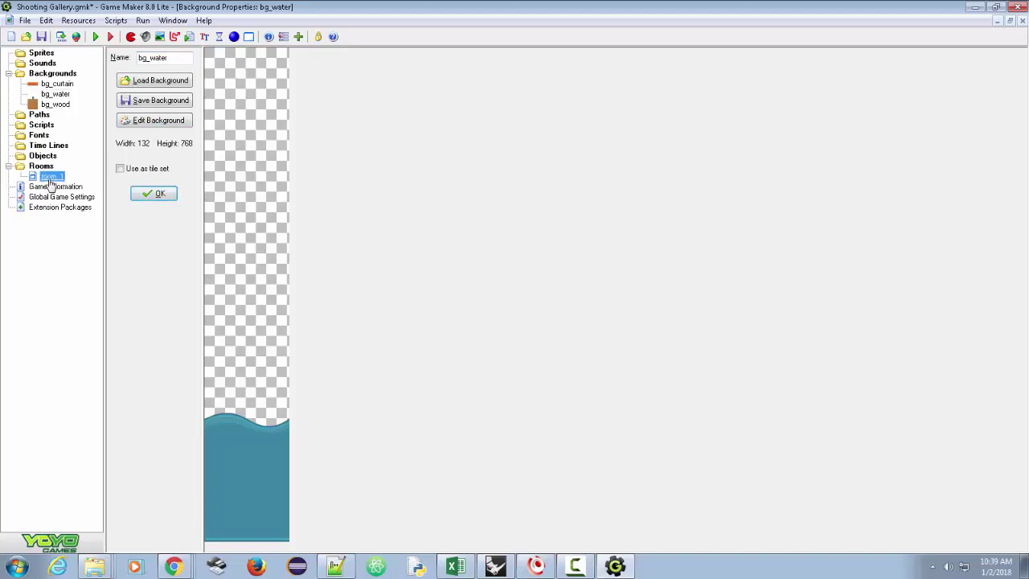
double_click(52, 176)
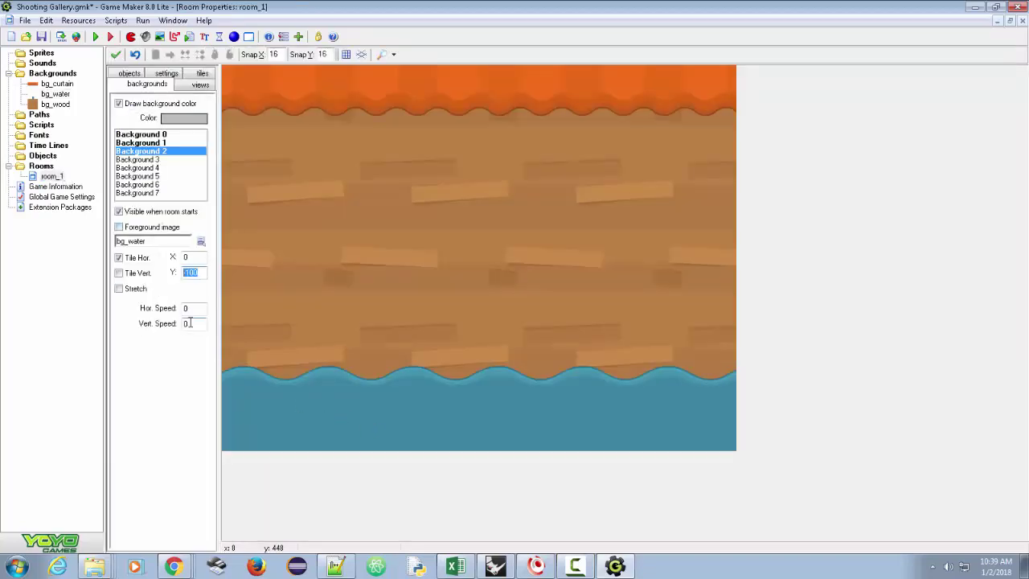
text(0)
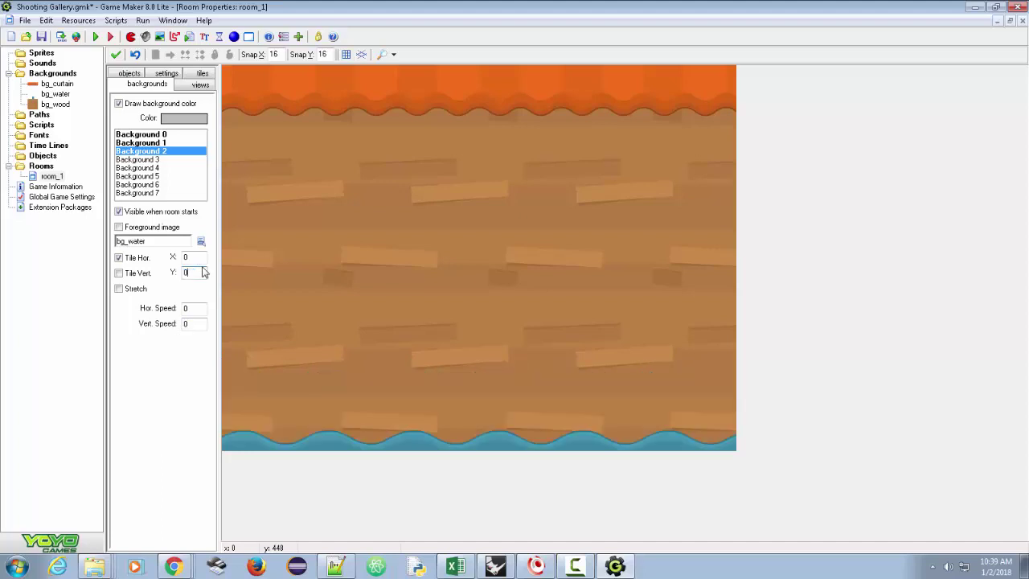
Step: Resize room_1 to 1024 wide and 768 high
click(168, 76)
double_click(164, 150)
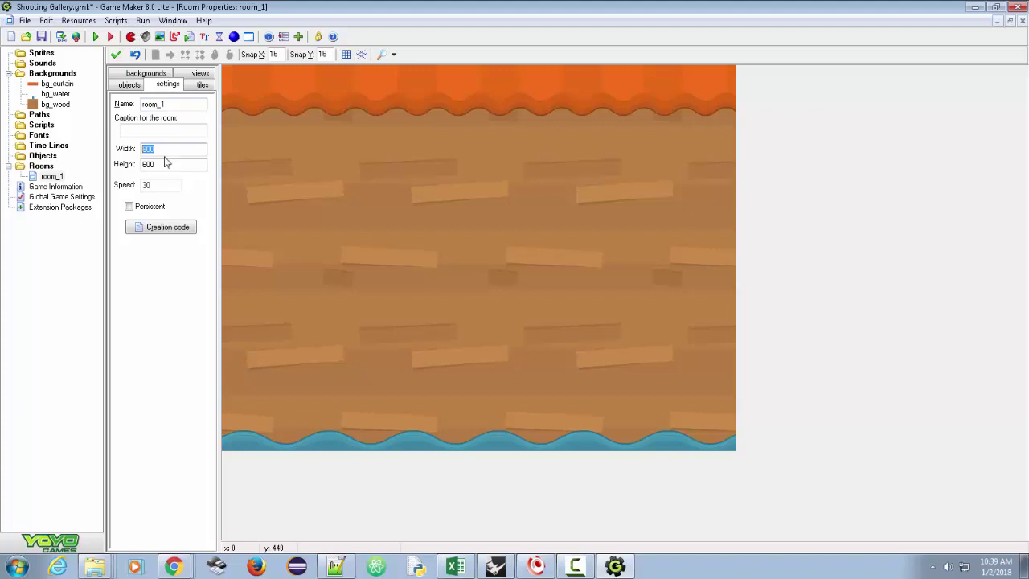
text(1024)
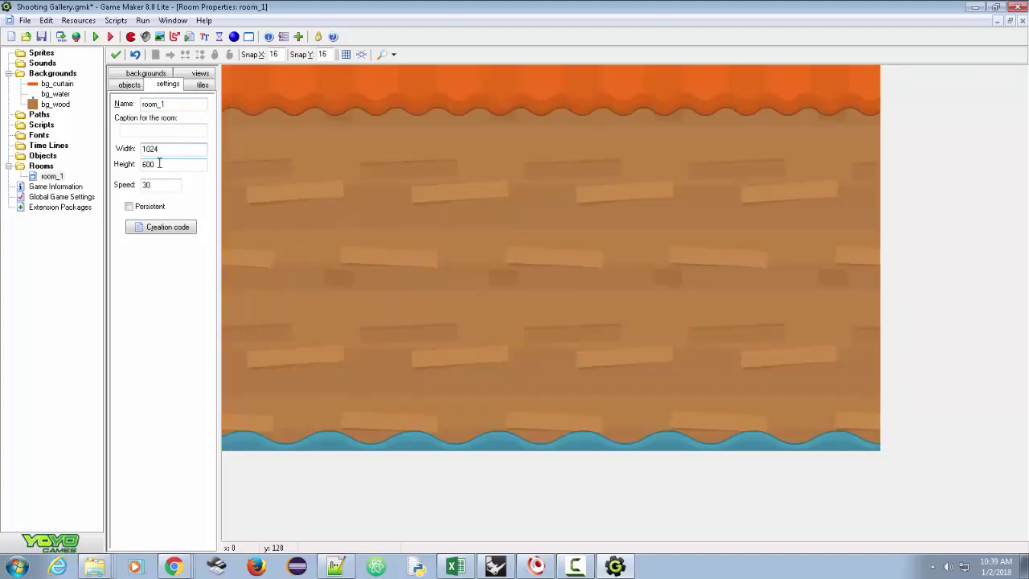
key(Tab)
text(768)
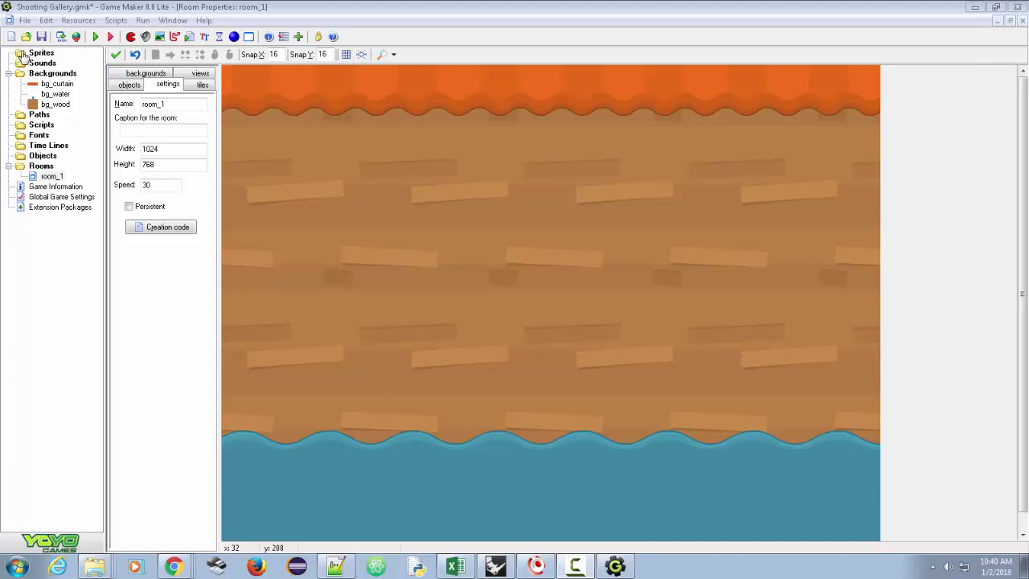
Step: Import crosshair.png from the Shooting Gallery Game folder as a sprite and name it sprite_crosshair
click(24, 56)
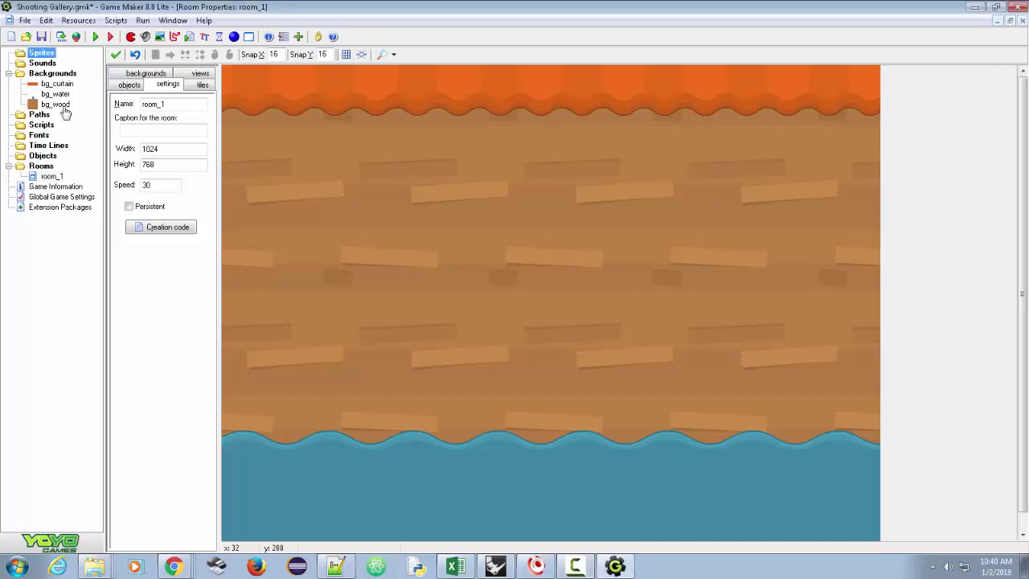
click(93, 569)
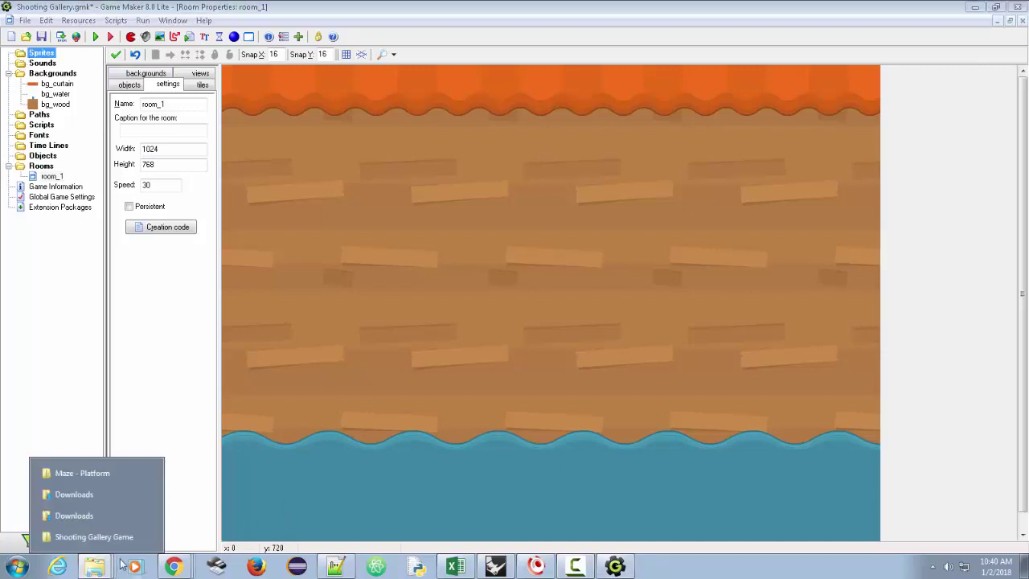
click(99, 537)
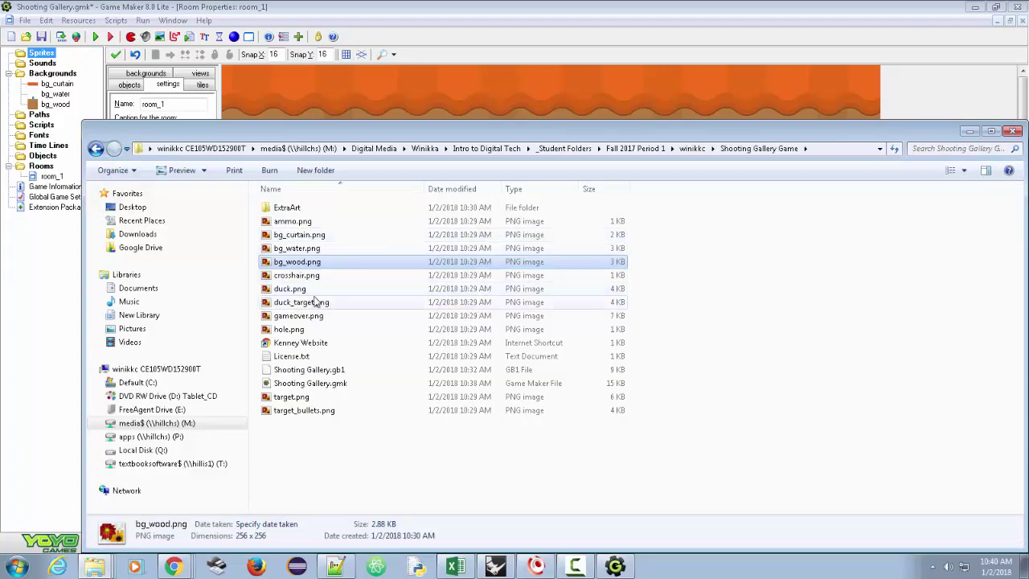
drag(325, 139, 429, 284)
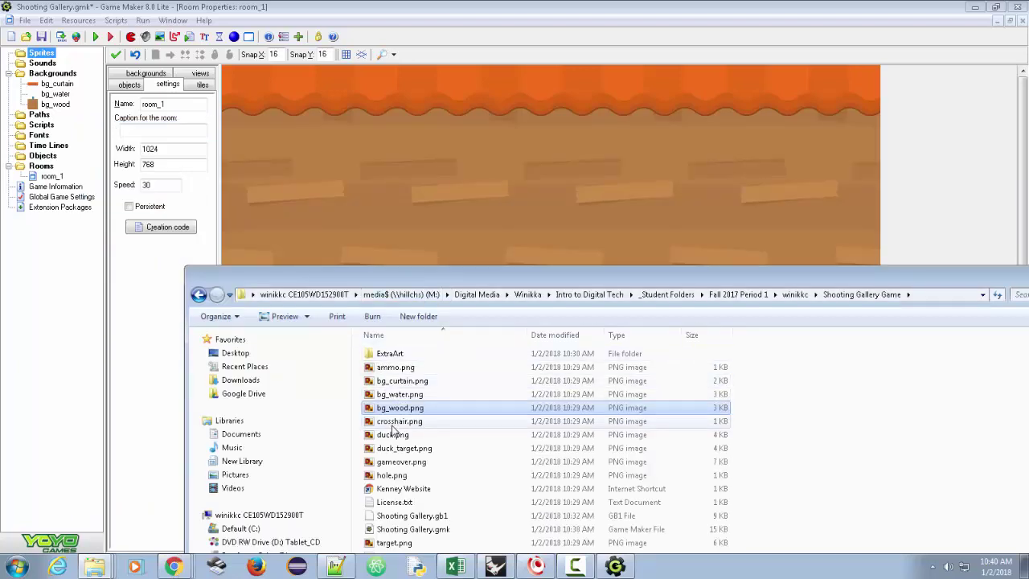
drag(398, 422, 400, 182)
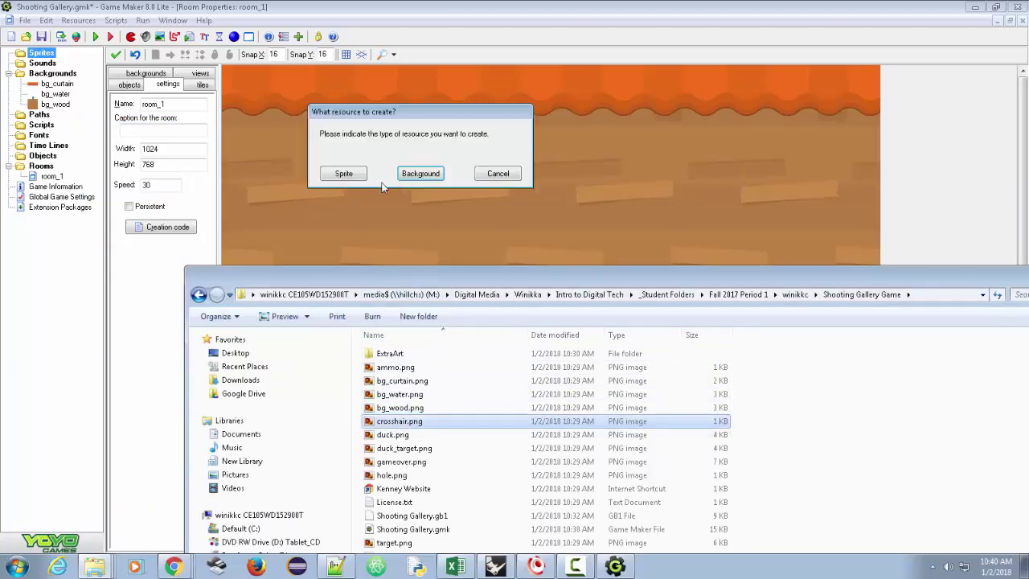
click(344, 175)
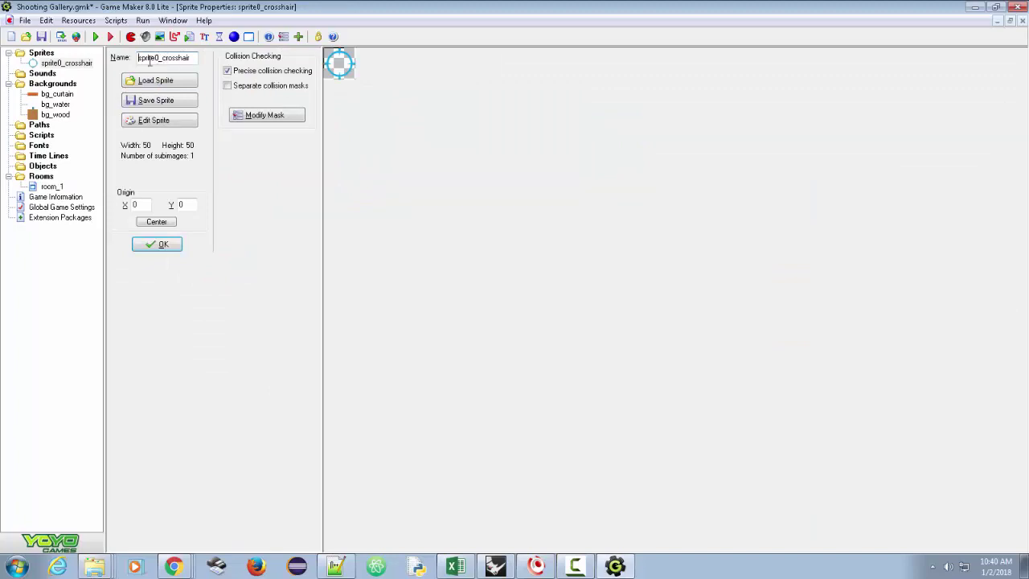
key(BackSpace)
Step: Centre the origin of sprite_crosshair at X 25, Y 25
click(160, 224)
double_click(140, 204)
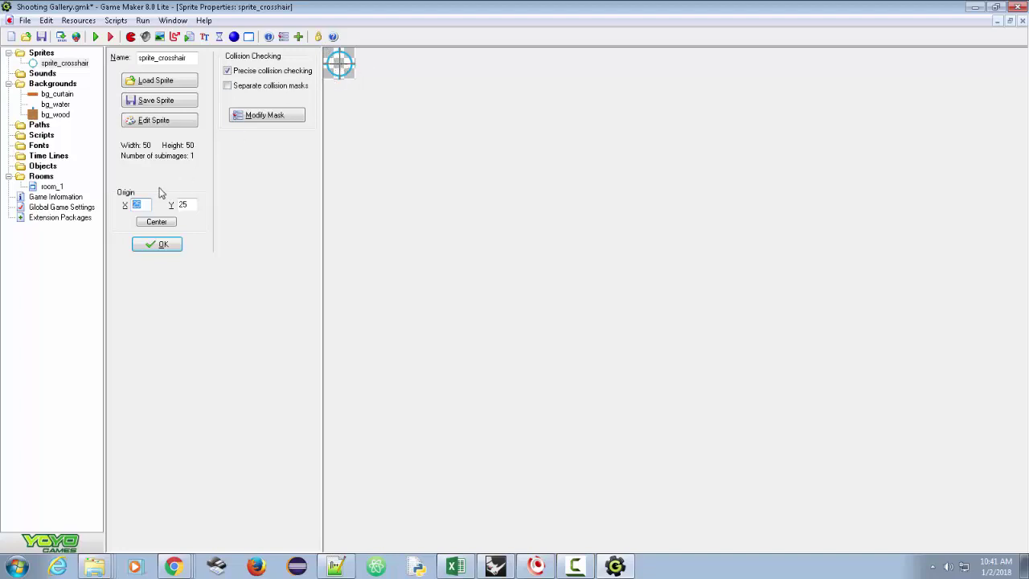
text(25)
Step: Import duck.png from the Shooting Gallery Game folder as a sprite and name it sprite_duck
click(94, 567)
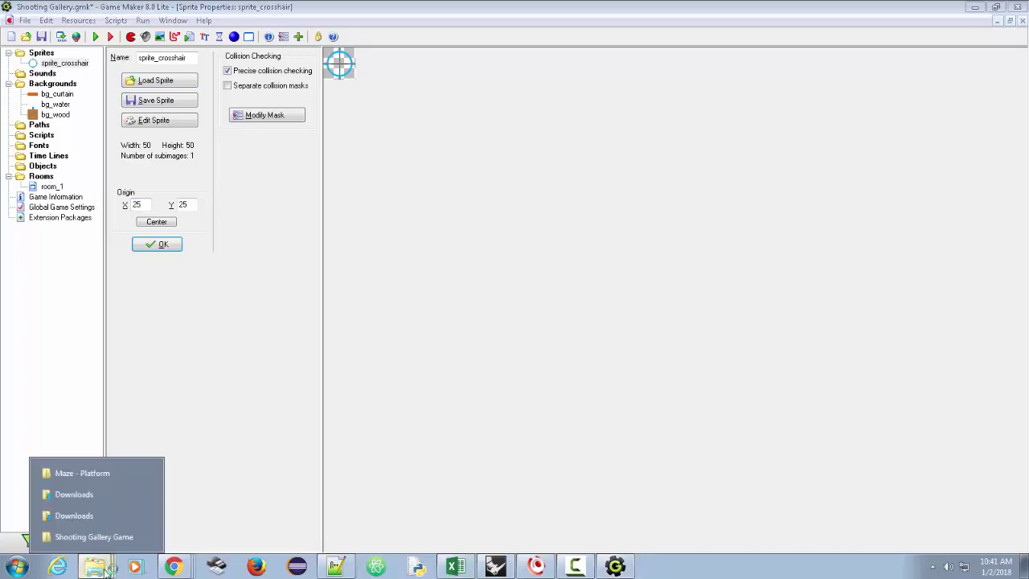
click(93, 537)
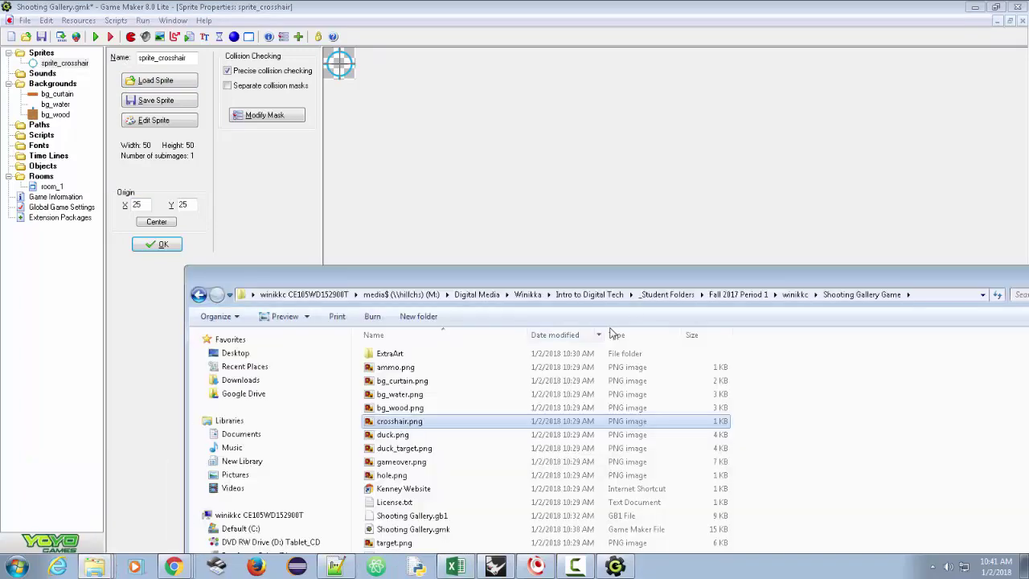
drag(392, 435, 446, 170)
click(345, 173)
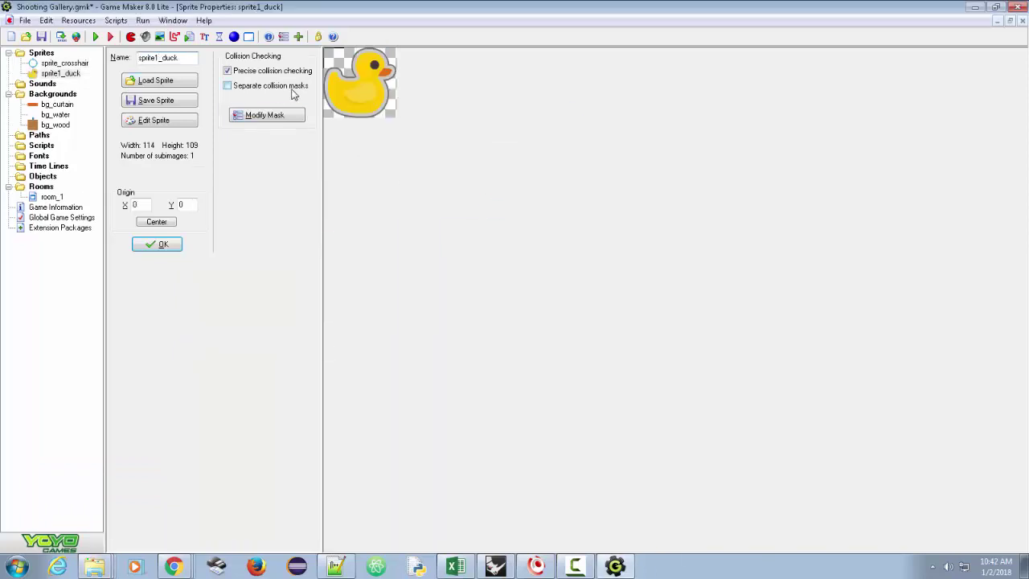
key(BackSpace)
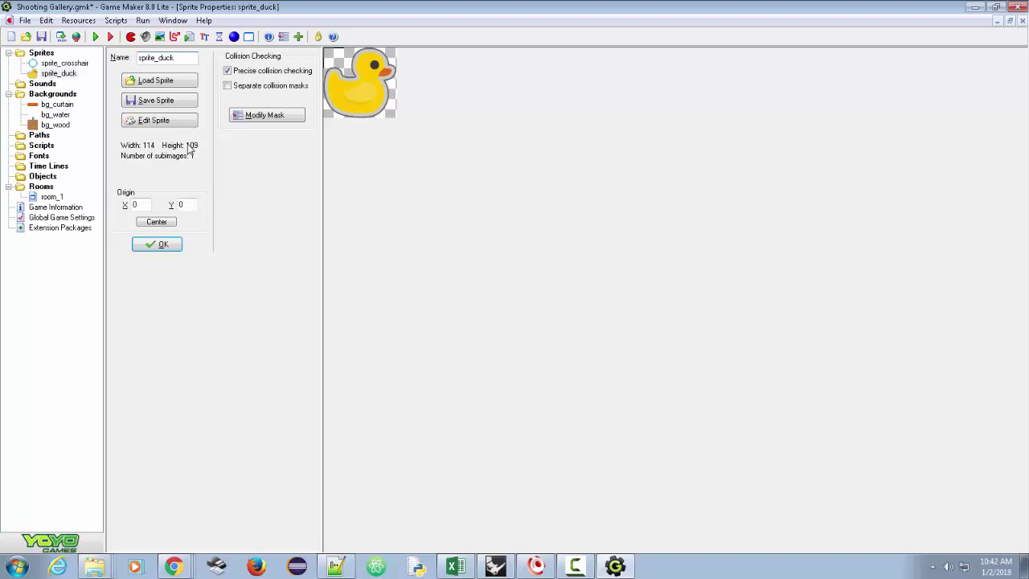
Step: Set the origin of sprite_duck to X 57, Y 109 and close the properties of both sprites
click(181, 205)
text(109)
click(135, 206)
text(57)
click(161, 247)
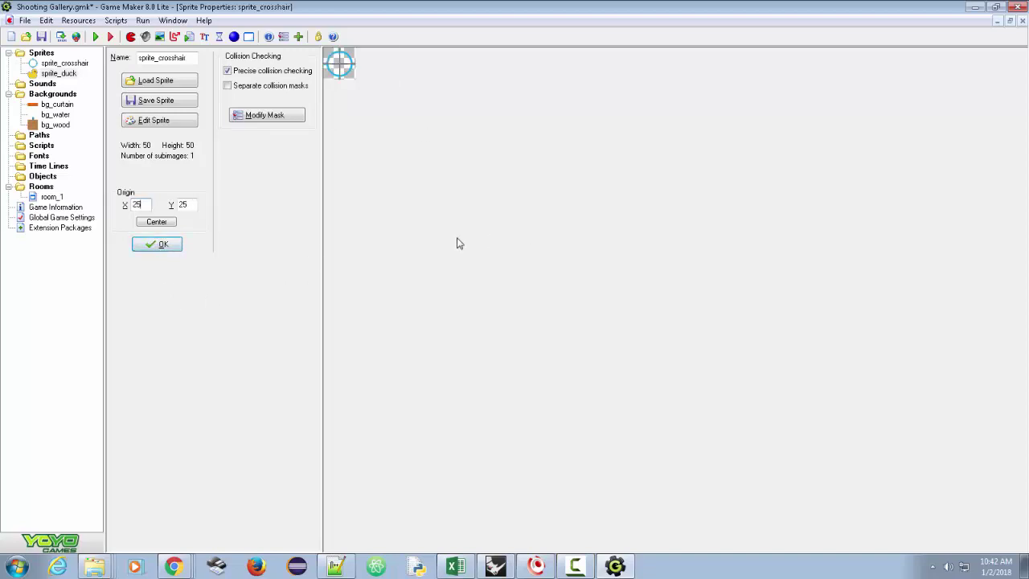
click(159, 248)
Step: Import duck_target.png from the Shooting Gallery Game folder as a sprite and name it sprite_duck_target
key(alt+Tab)
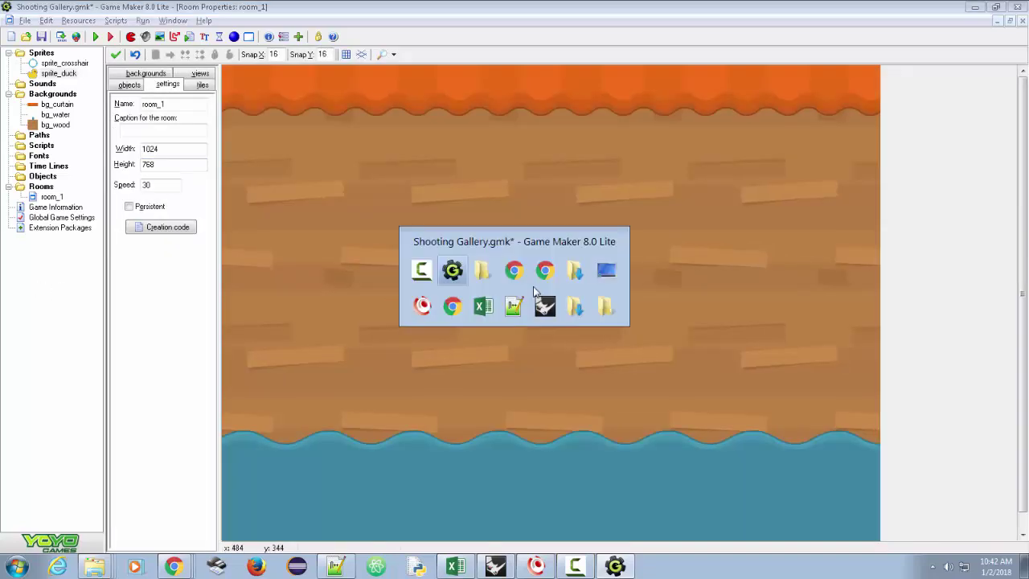
key(alt+Tab)
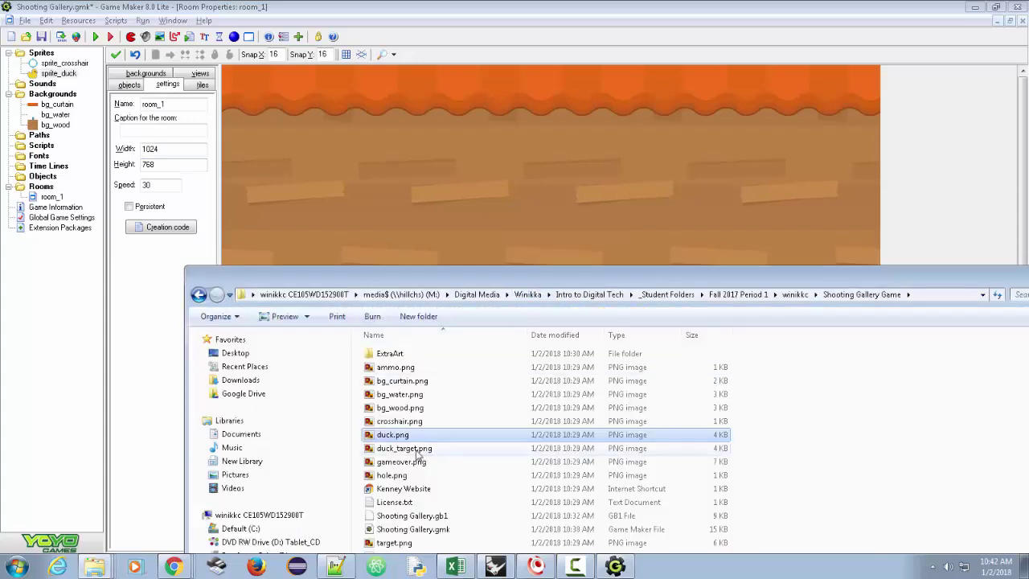
drag(416, 455, 411, 196)
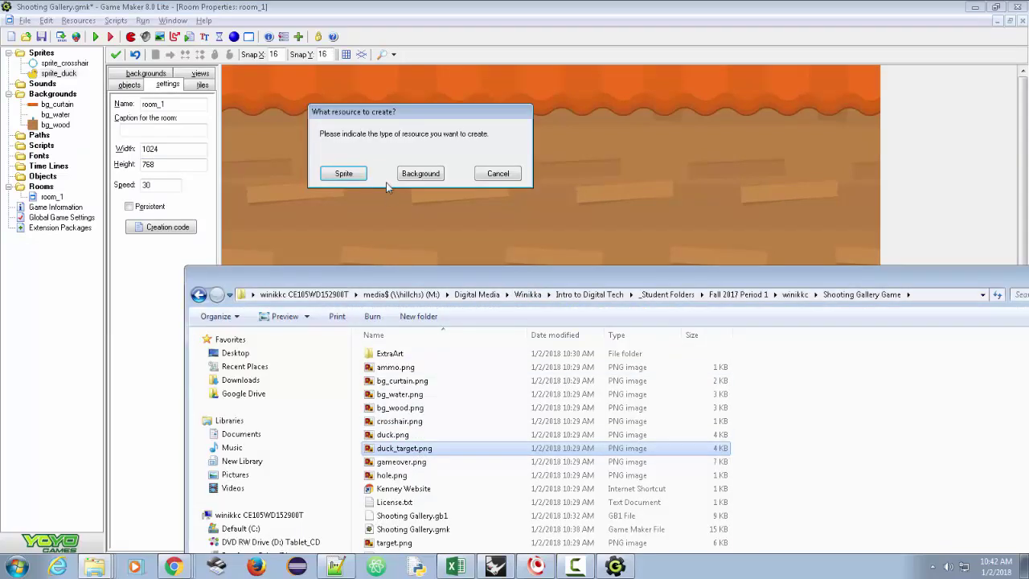
click(344, 173)
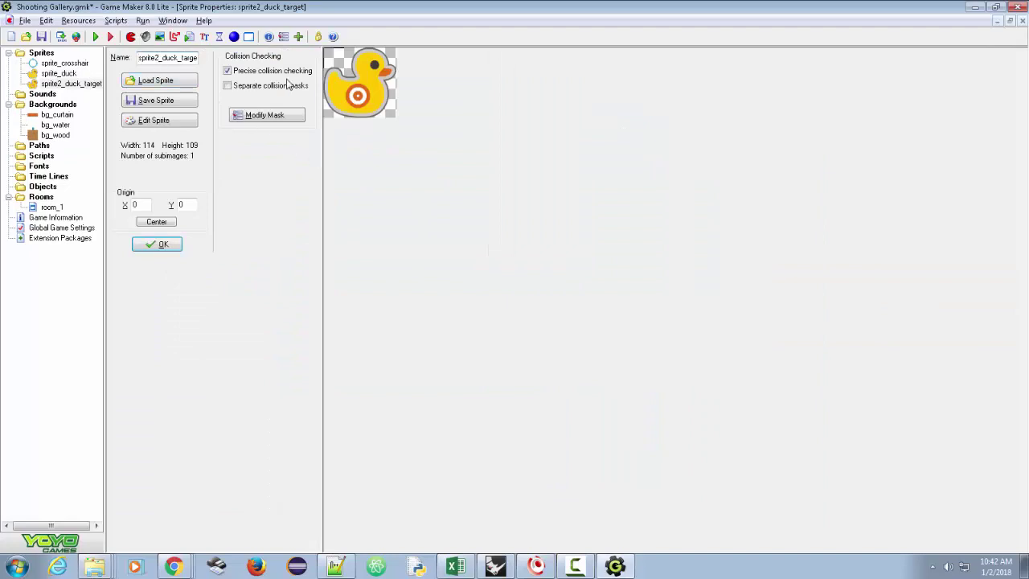
key(BackSpace)
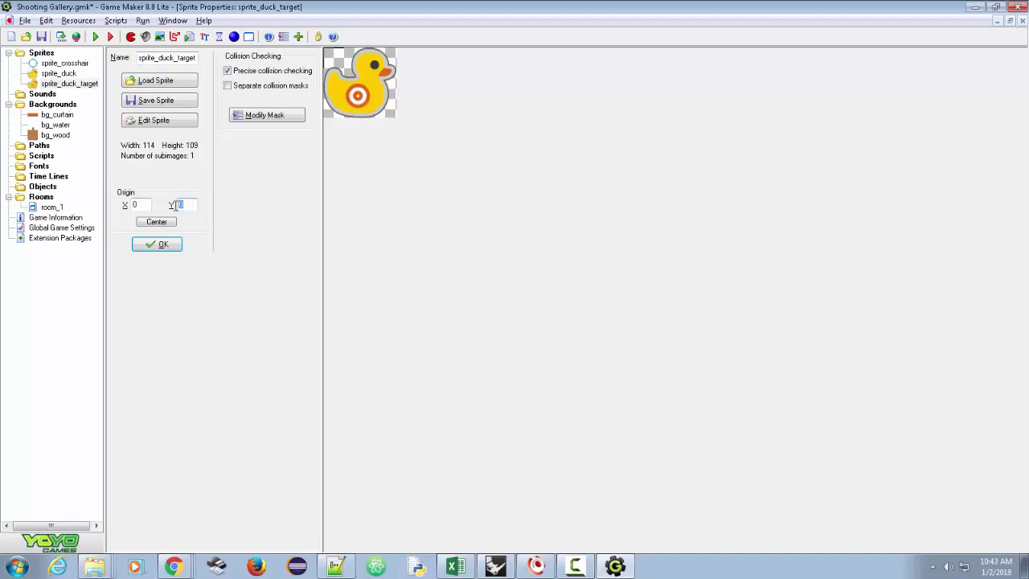
Step: Set the origin of sprite_duck_target to X 57, Y 109
drag(145, 208, 167, 204)
text(57)
text(109)
Step: Give the collision mask of sprite_duck_target a rectangle shape with a manual bounding box
click(252, 117)
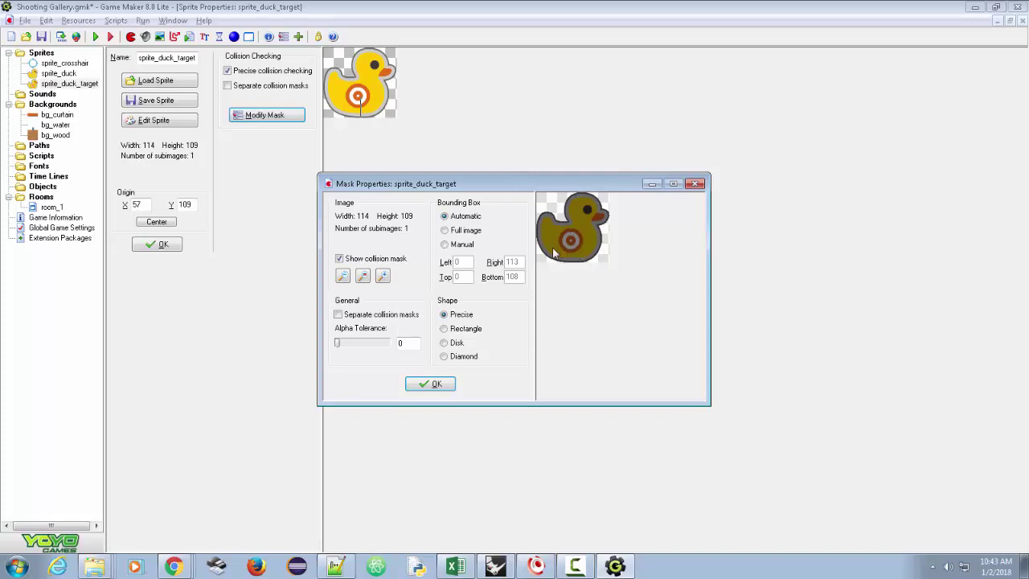
click(445, 330)
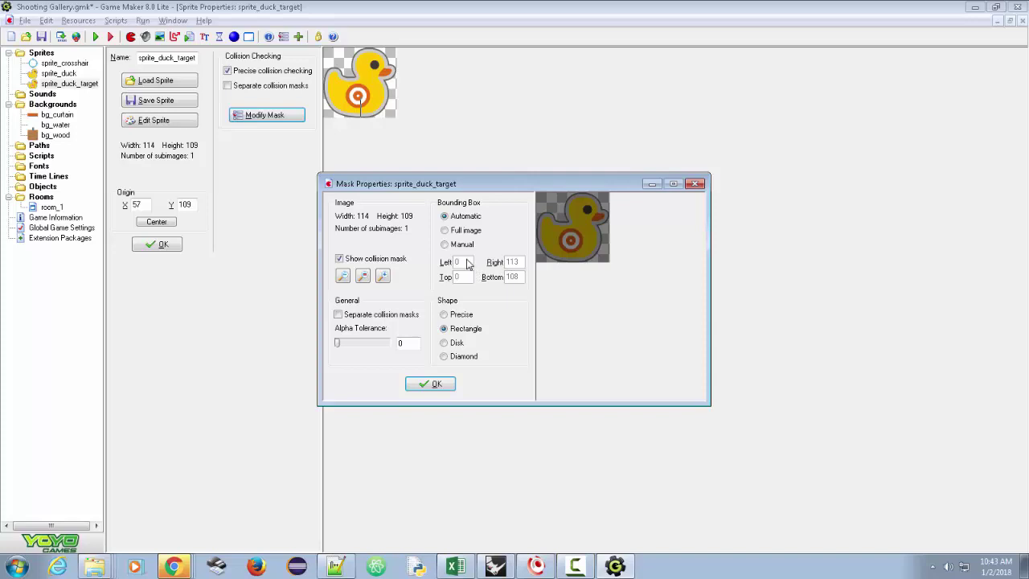
click(445, 247)
Step: Fit the mask's sides to the duck's target by setting the bounding box Left to 34 and Right to 72
double_click(465, 262)
text(72)
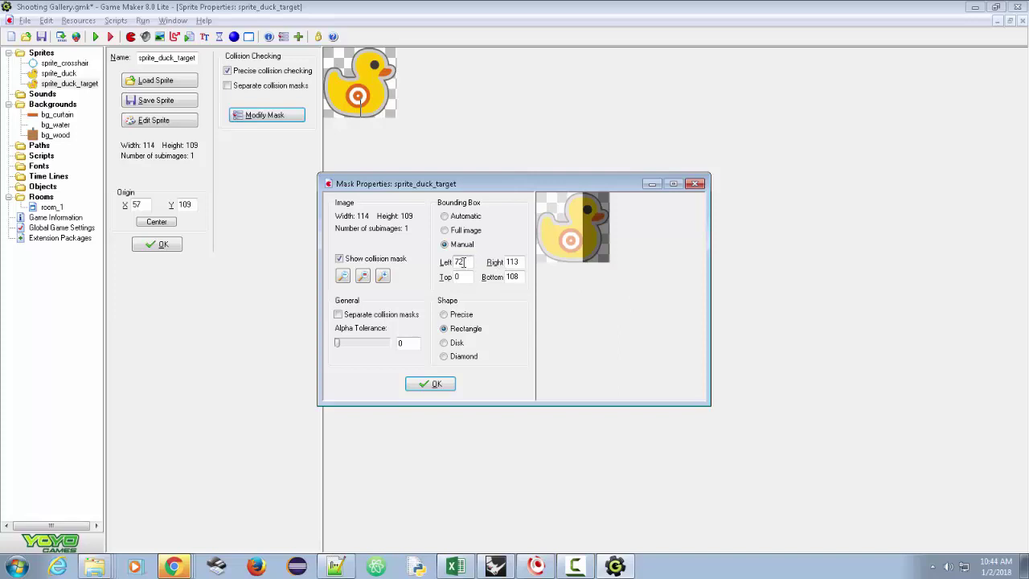
drag(466, 262, 444, 265)
text(50)
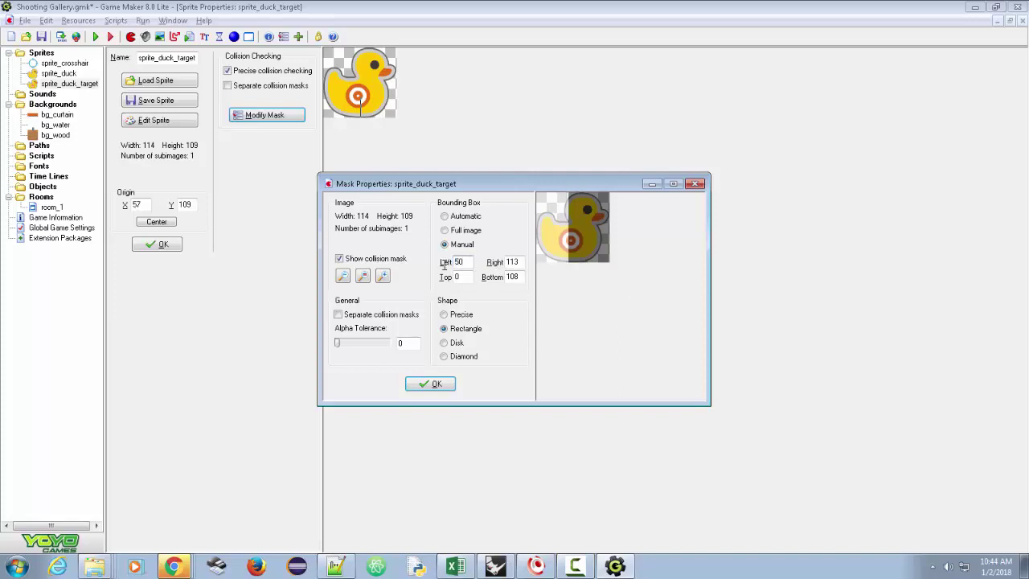
drag(464, 262, 441, 263)
text(30)
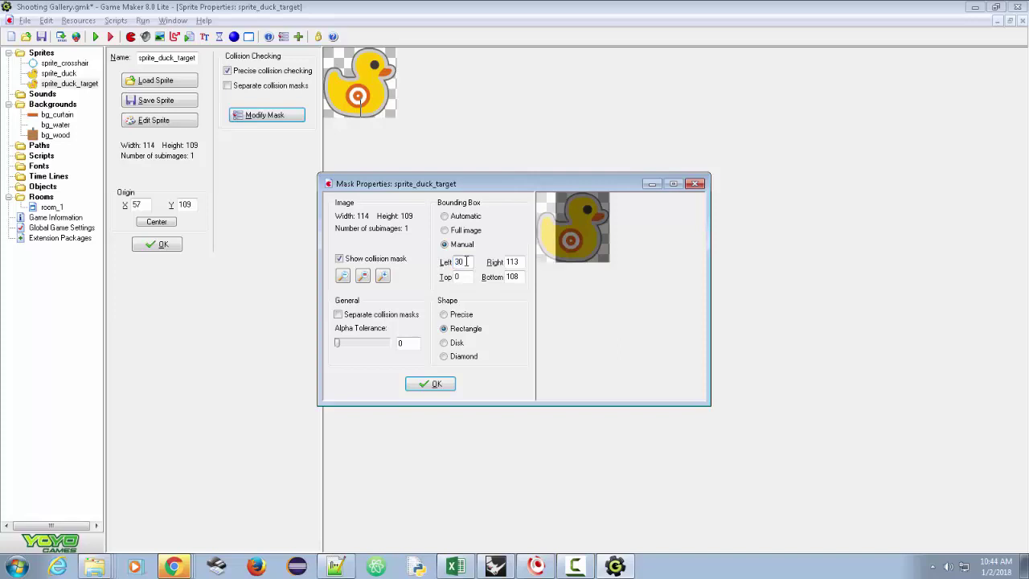
key(BackSpace)
text(4)
drag(523, 260, 500, 262)
text(72)
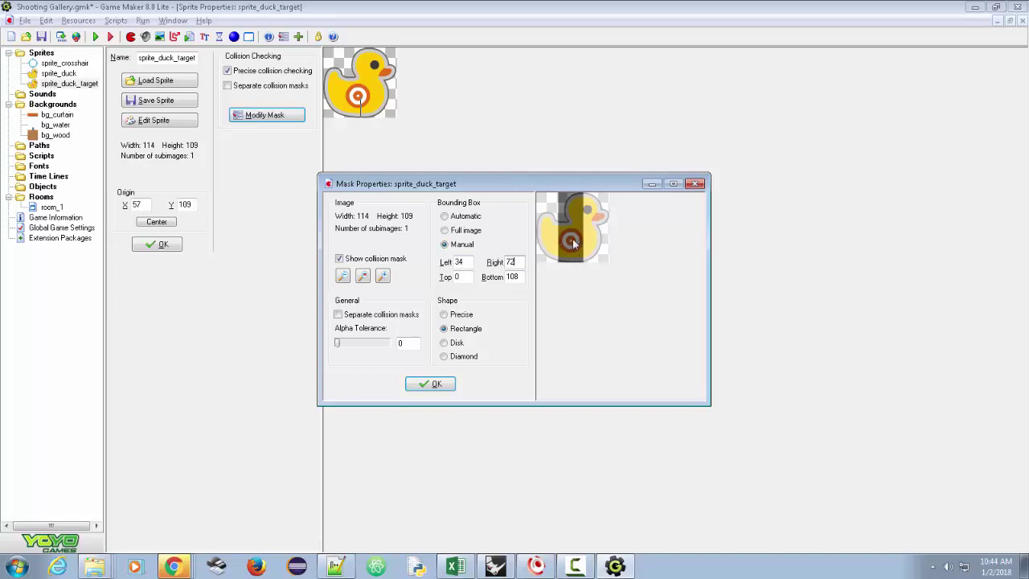
Step: Fit the mask's height to the duck's target by setting the bounding box Top to 54 and Bottom to 94
double_click(465, 280)
text(50)
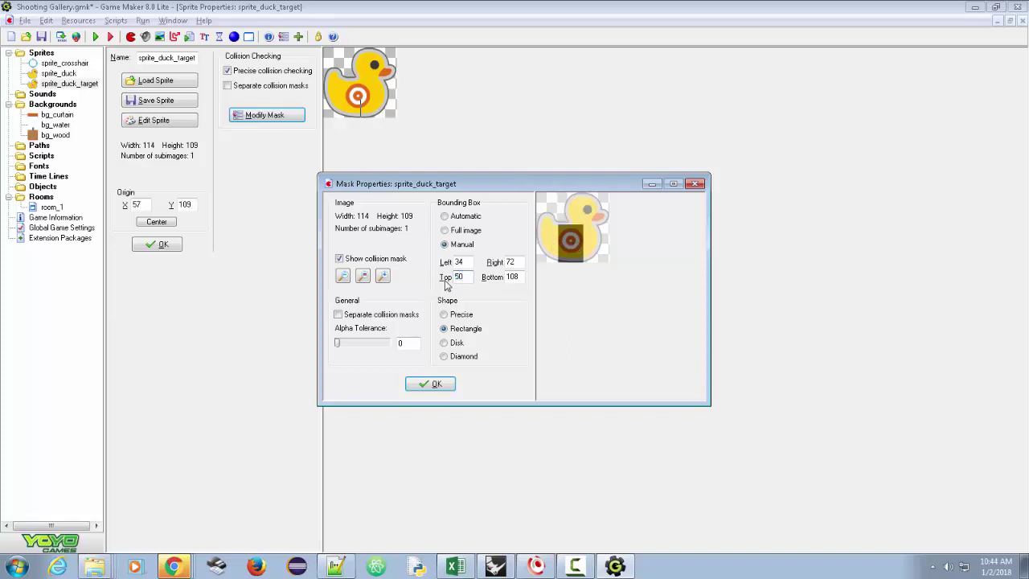
key(BackSpace)
text(4)
double_click(509, 279)
text(80)
drag(519, 277, 496, 277)
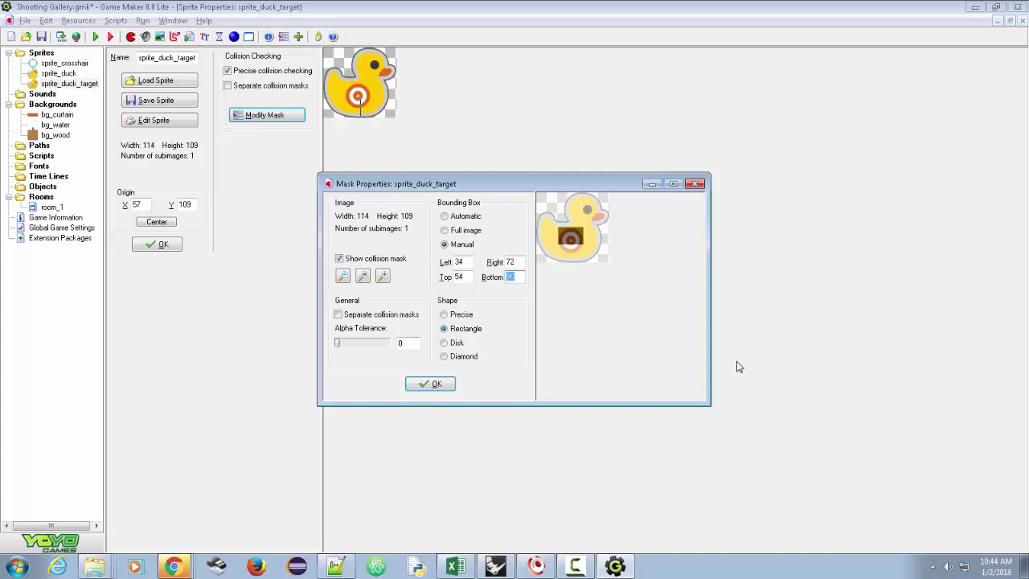
text(90)
key(BackSpace)
text(4)
Step: Change the mask shape to Disk, adjust the bounding box Top to 56 and accept the mask
click(445, 343)
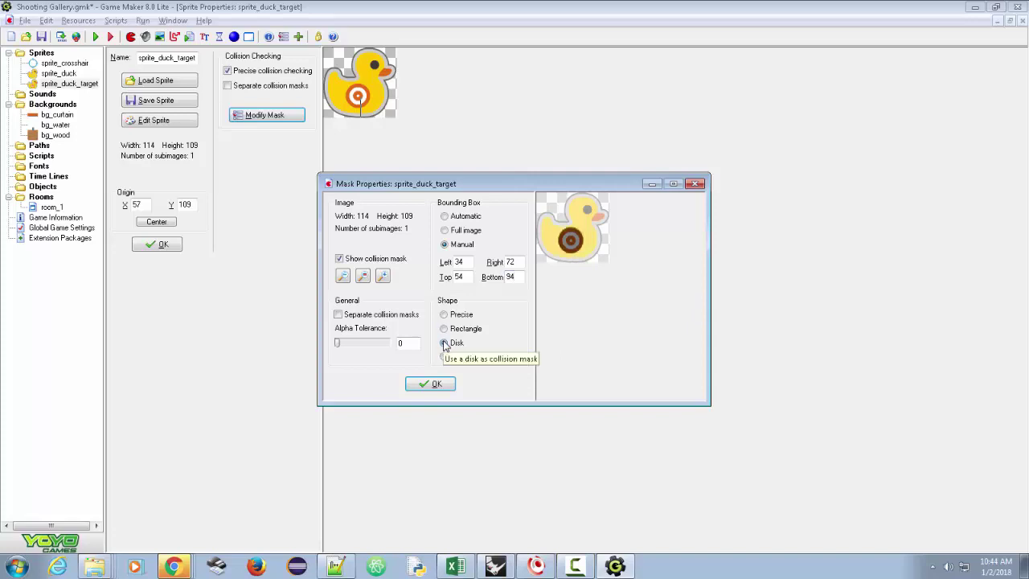
drag(463, 276, 460, 277)
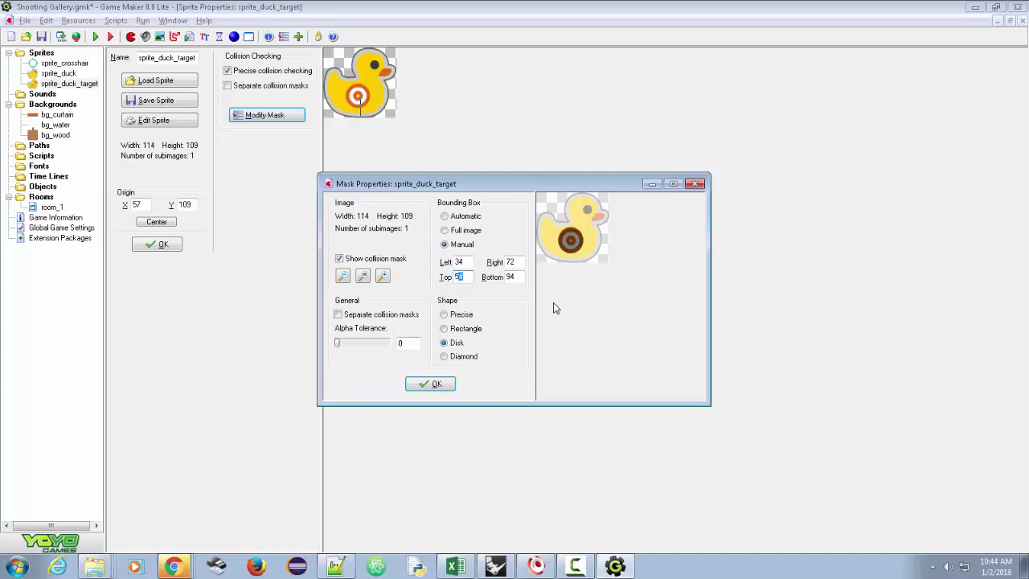
text(6)
click(430, 385)
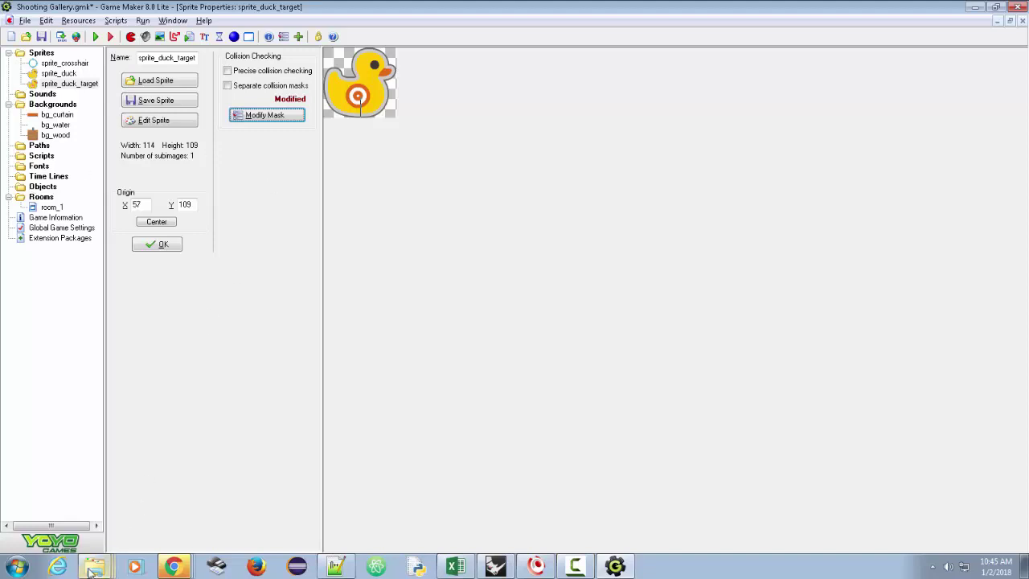
Step: Bring up the Shooting Gallery Game folder and reposition its window so all the image files can be reached
mouse_move(94, 567)
click(100, 543)
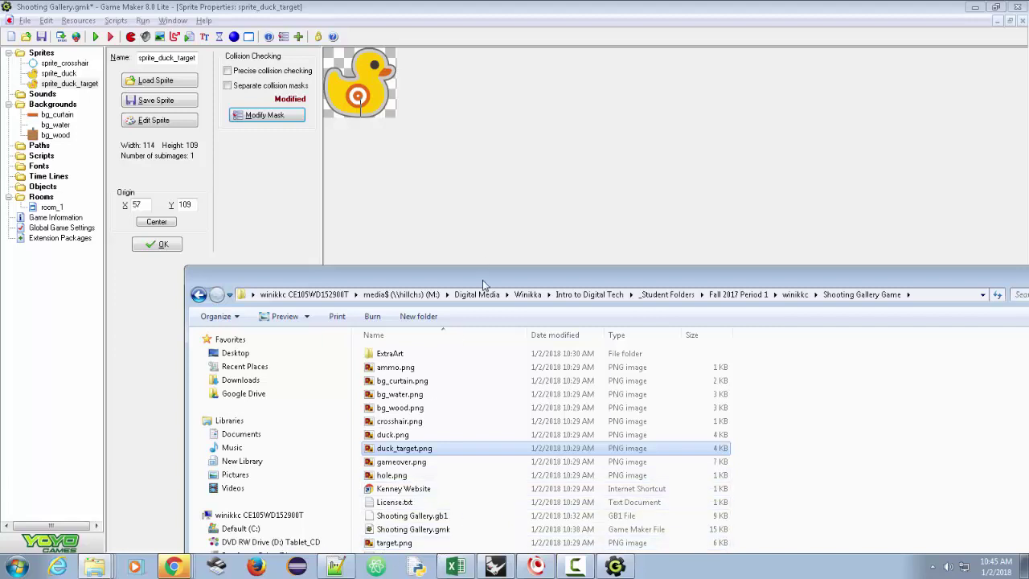
drag(483, 280, 485, 202)
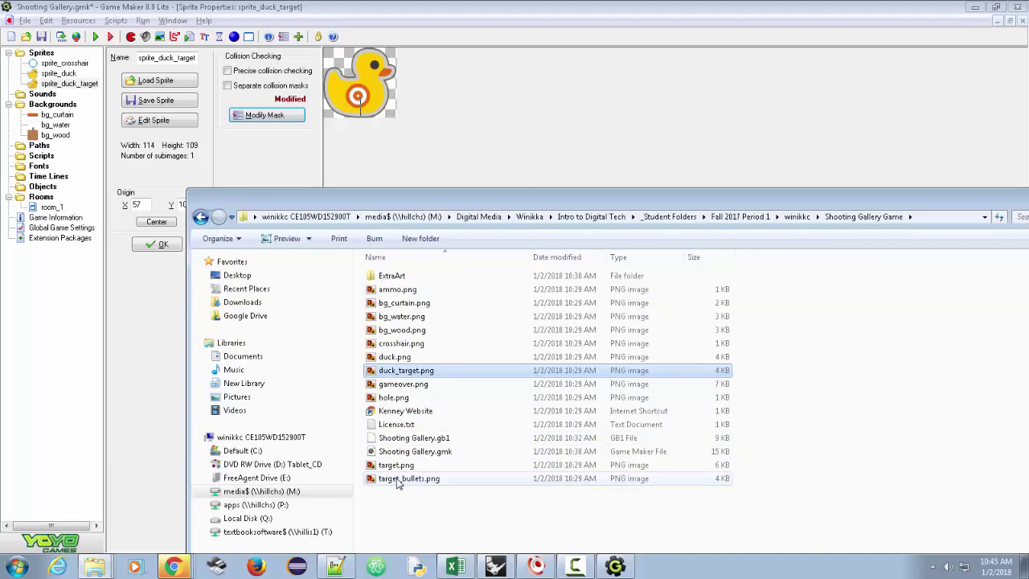